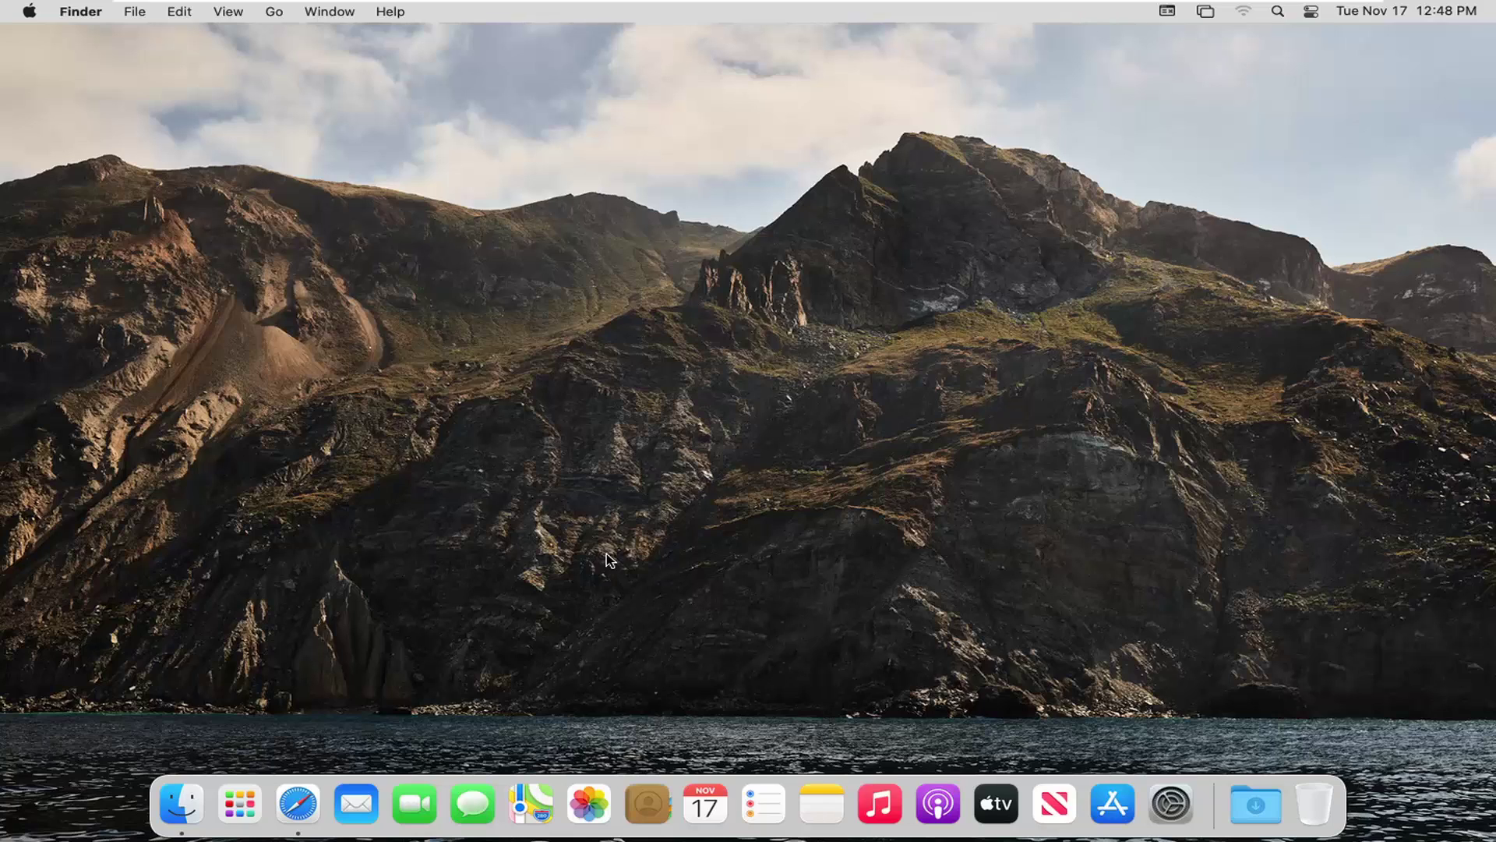
Step: Launch Safari and run a Google search for 'google chrome'
click(312, 812)
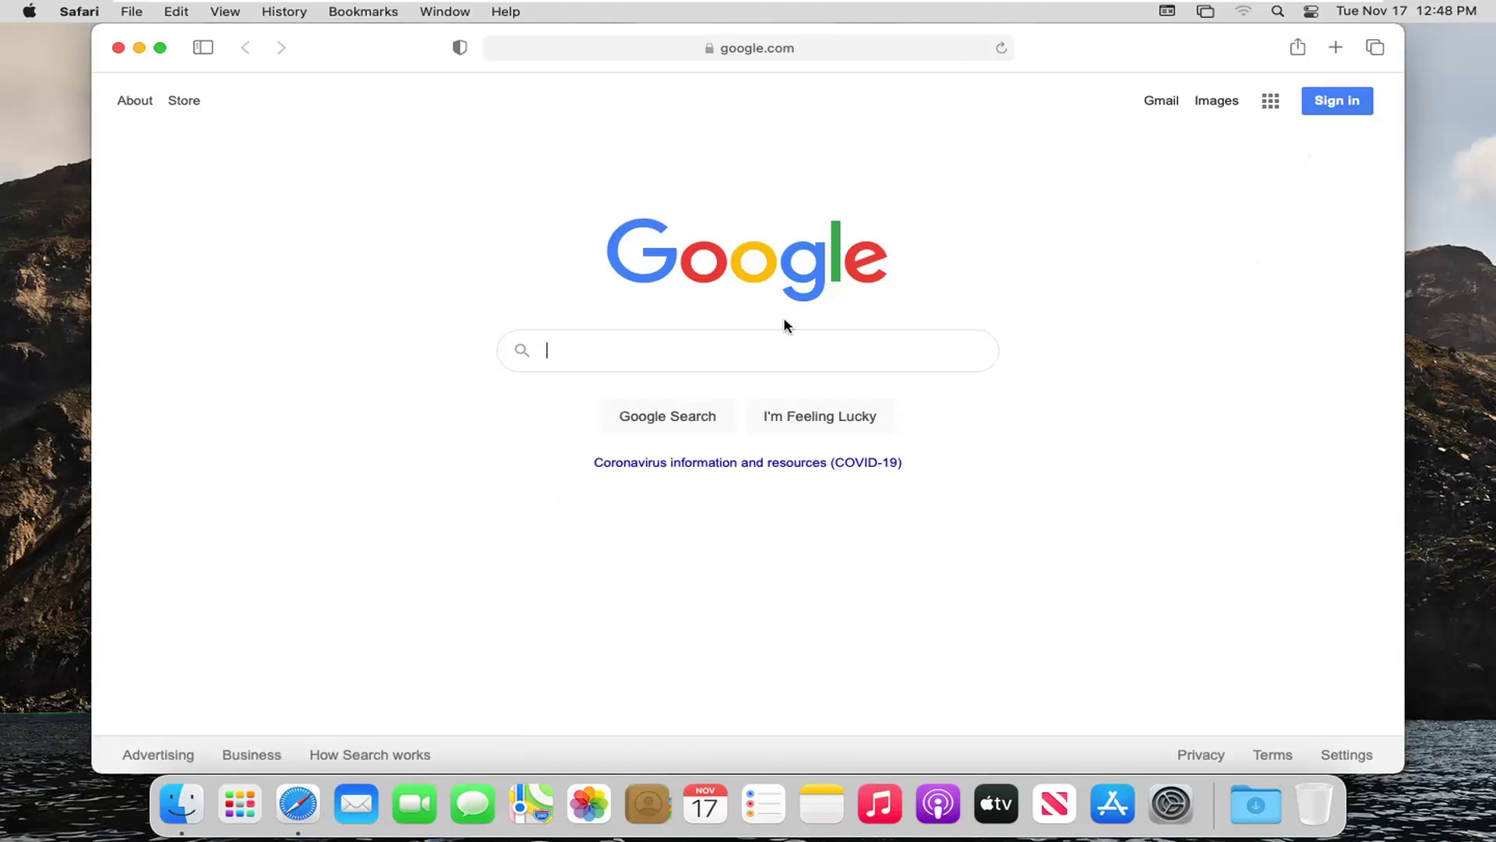
click(636, 362)
text(google chrome)
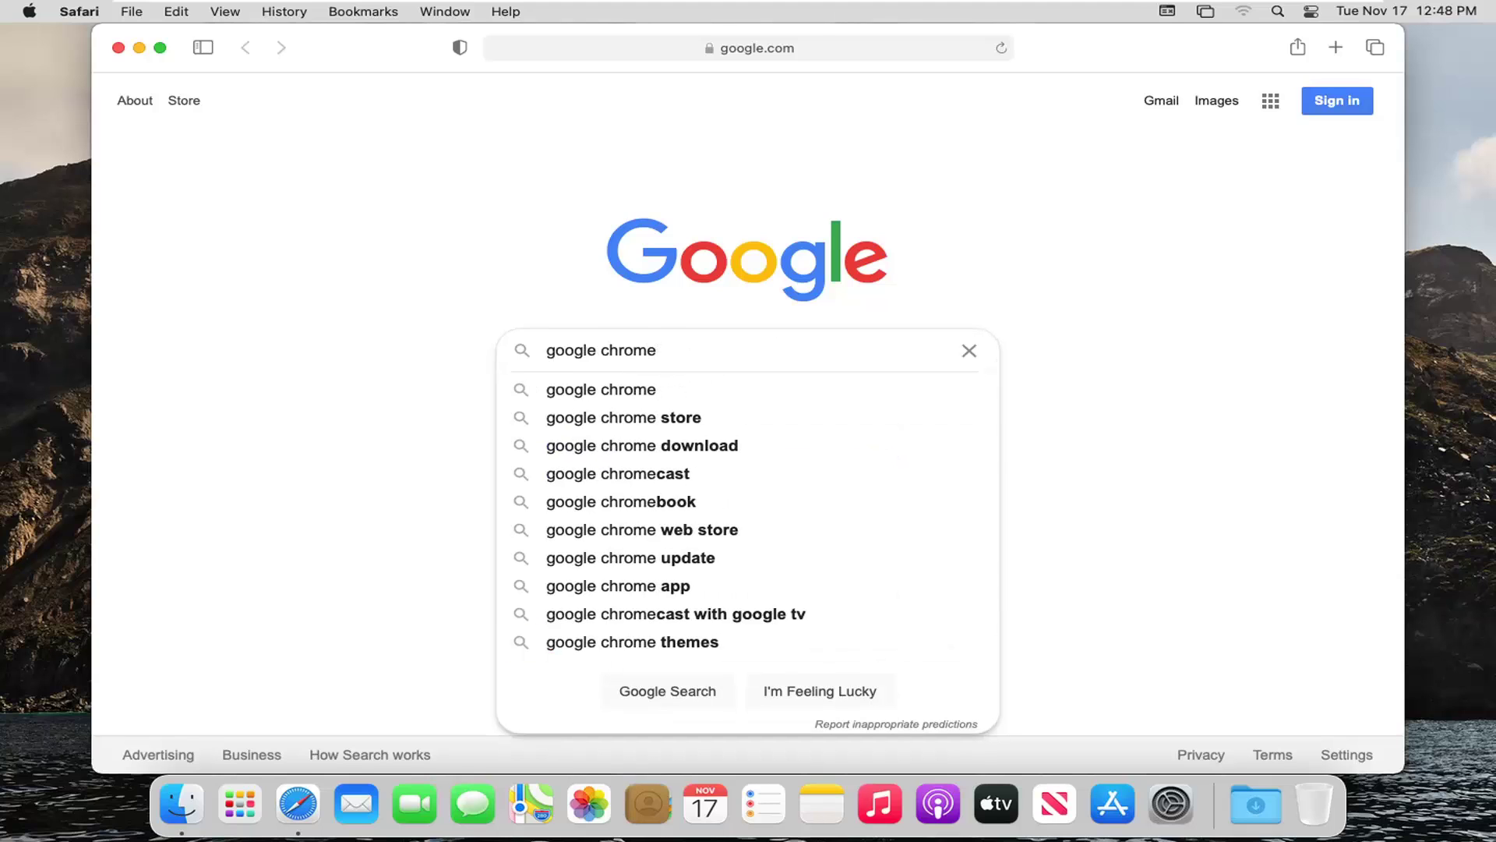
key(Return)
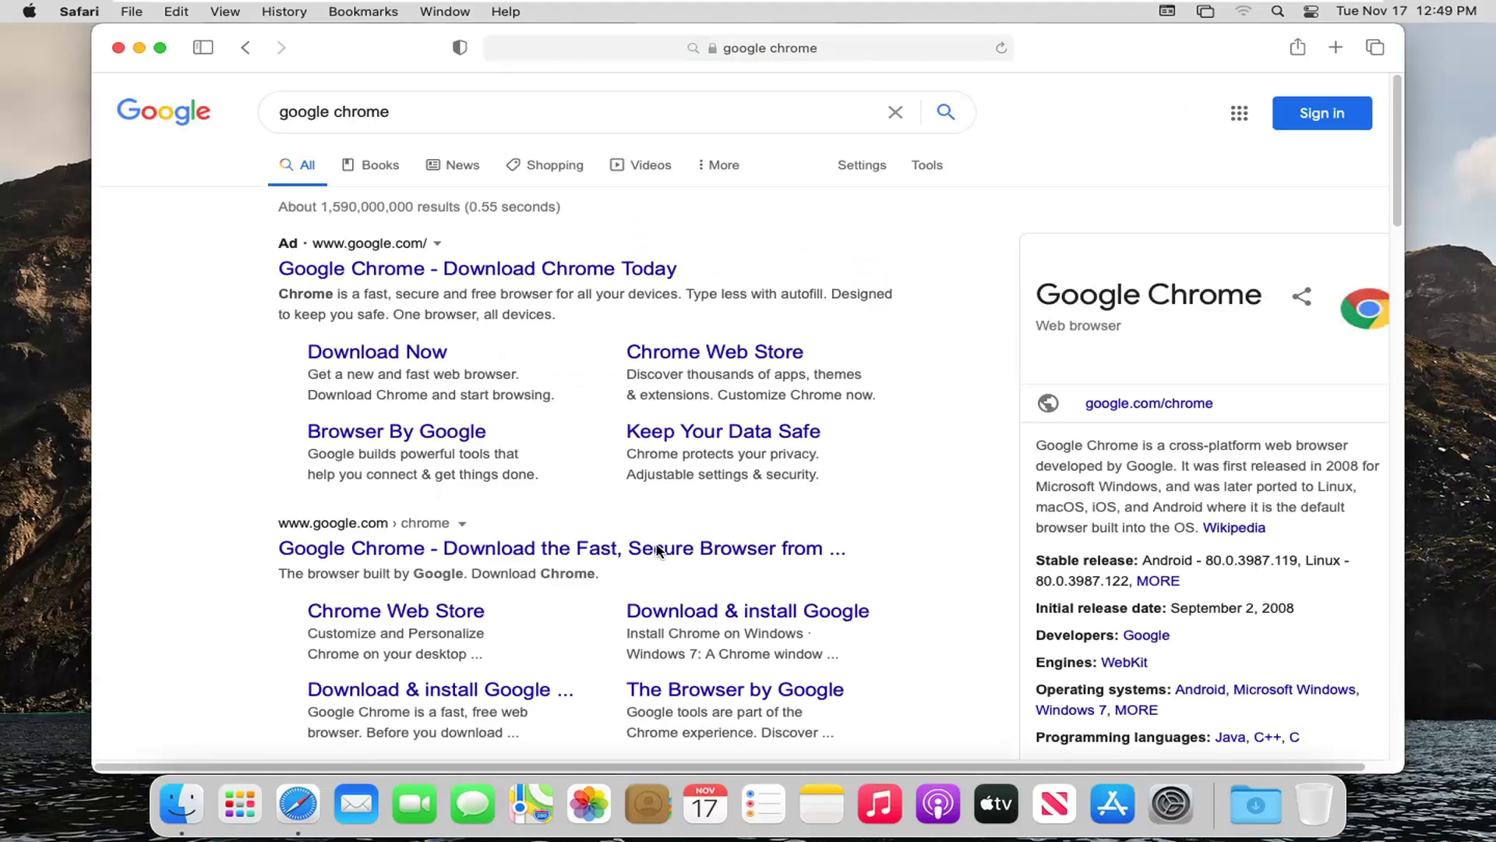
Step: Open the 'Google Chrome - Download the Fast, Secure Browser' result to reach the Chrome download page
scroll(678, 553, down, 1)
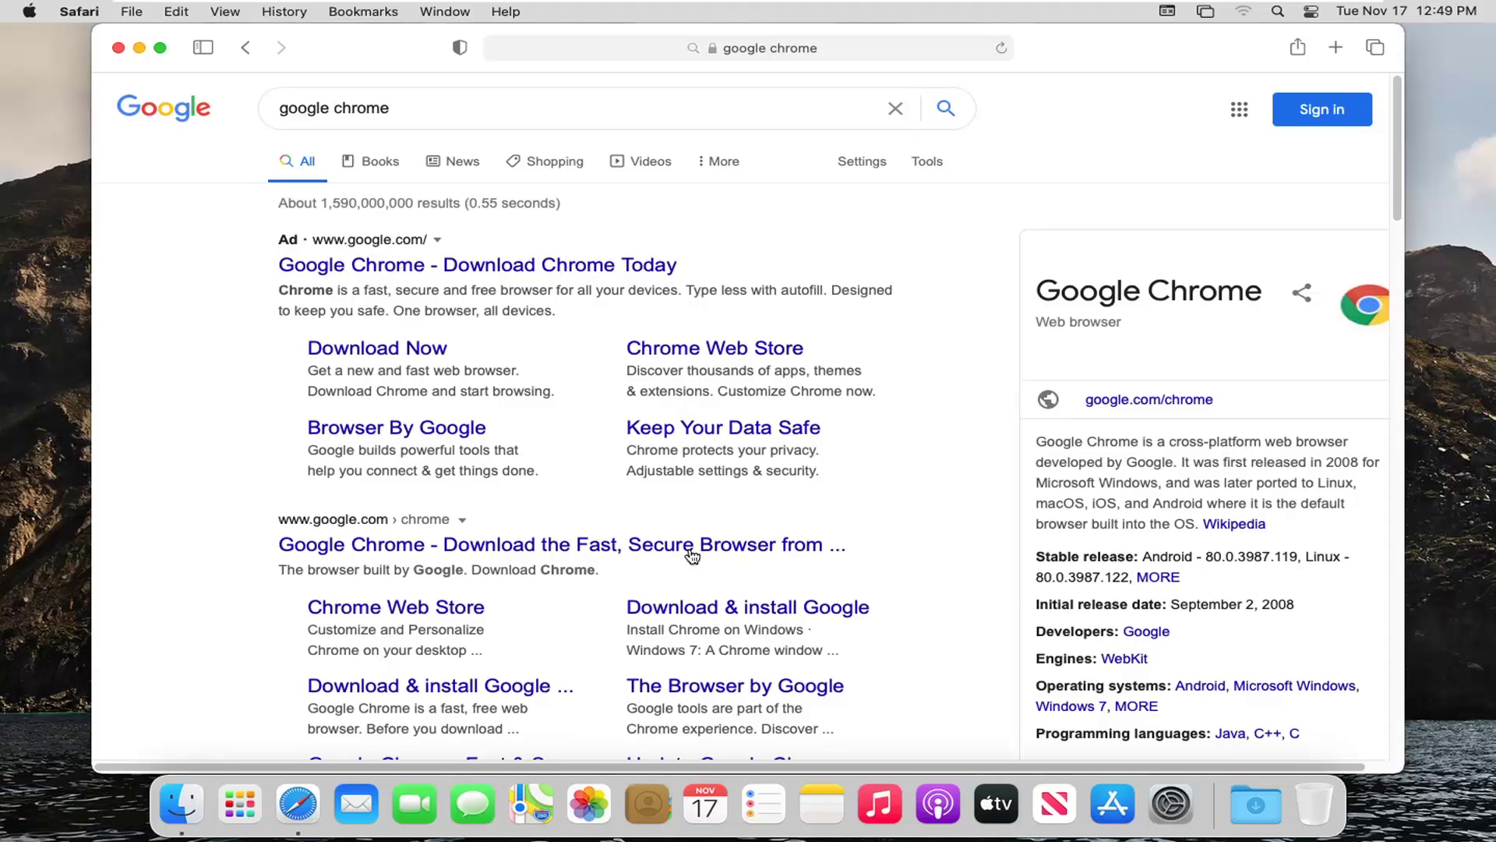
click(455, 546)
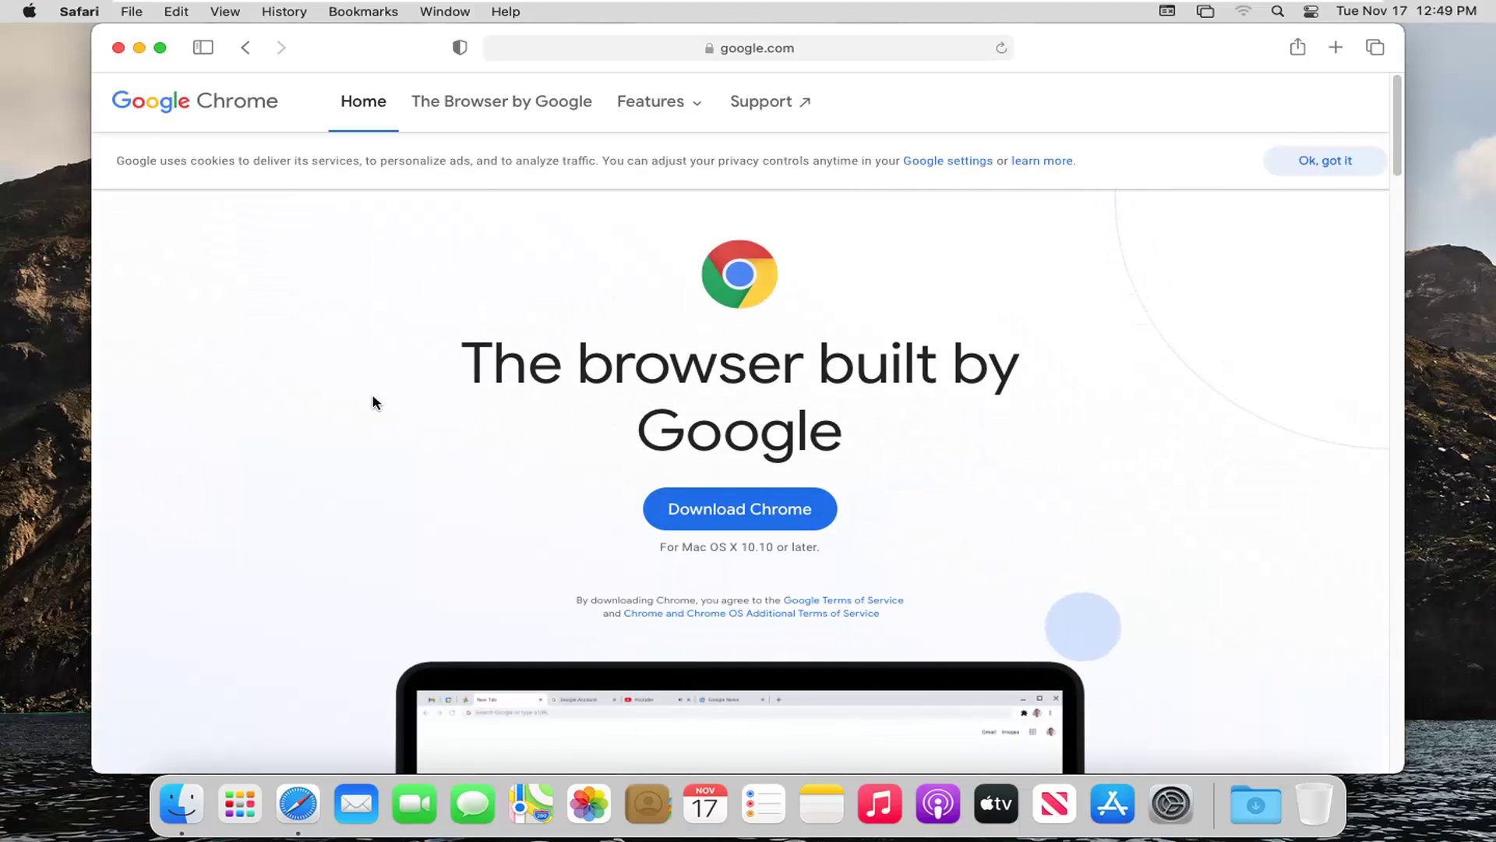
scroll(377, 415, down, 1)
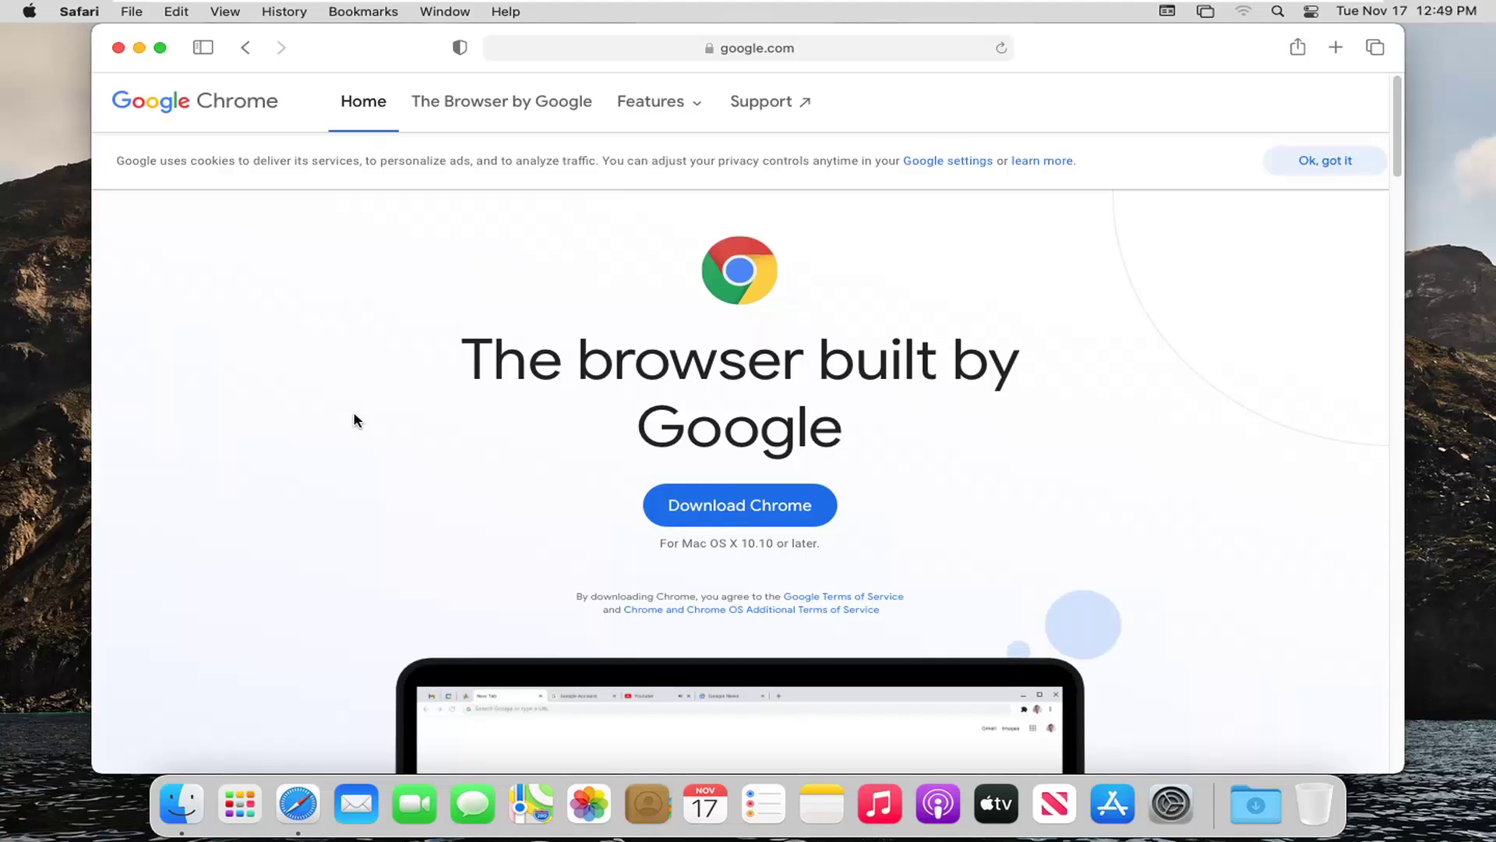
click(725, 509)
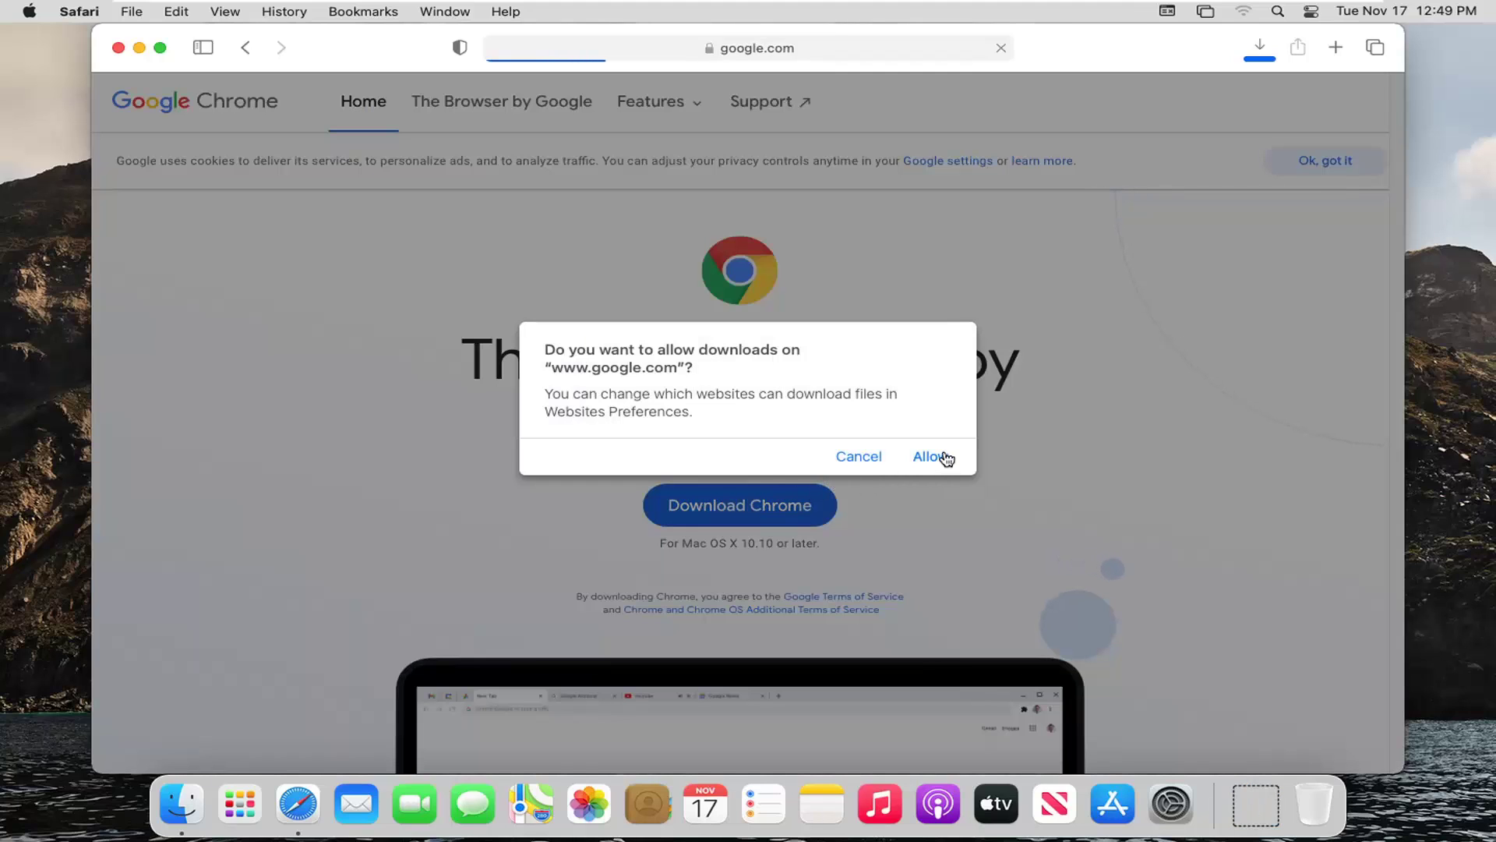
click(932, 458)
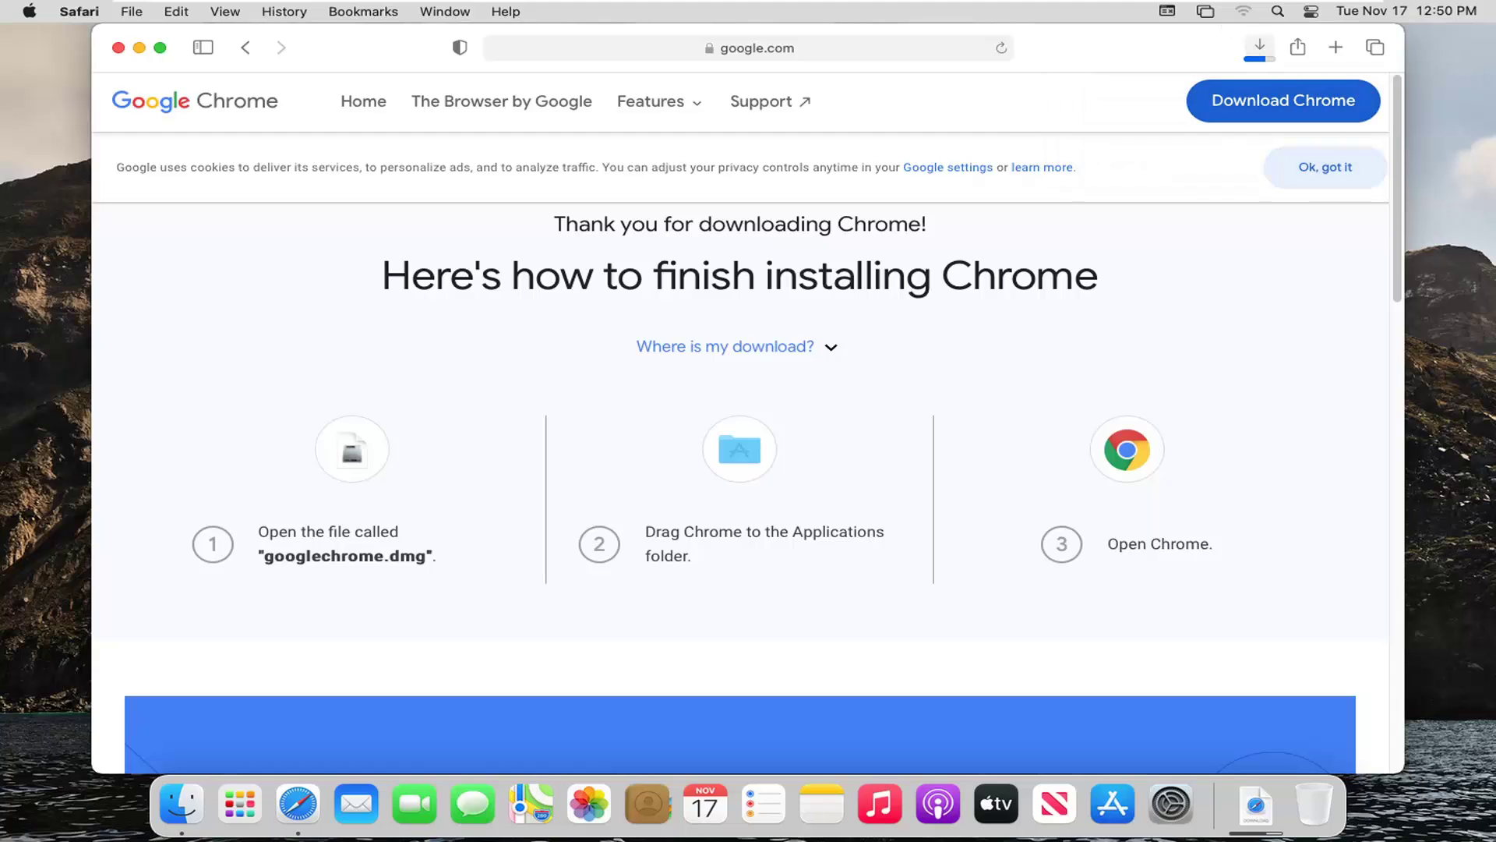
click(1259, 47)
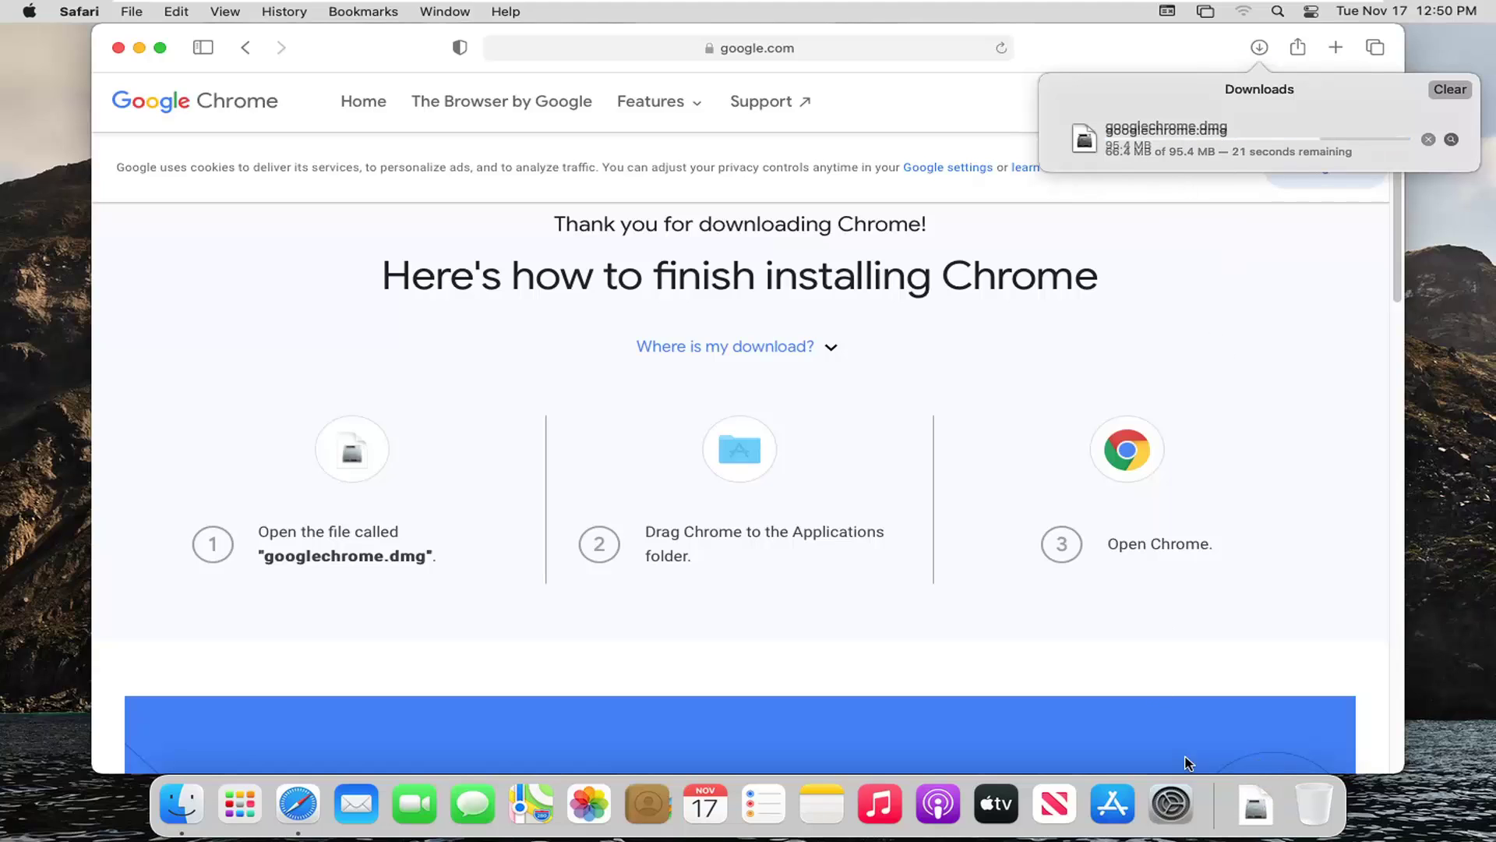
click(1257, 804)
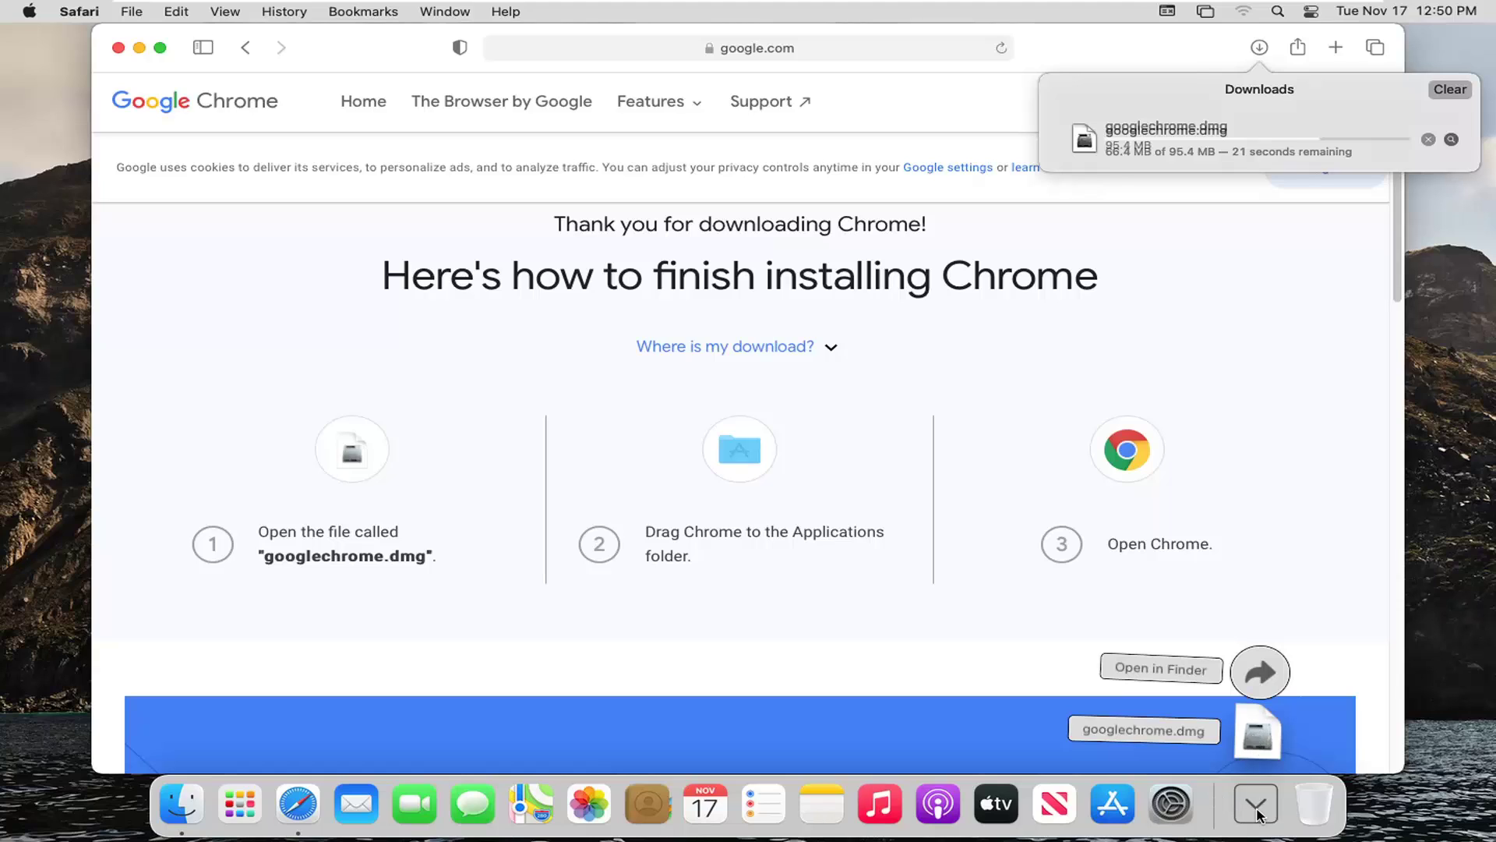
click(1257, 733)
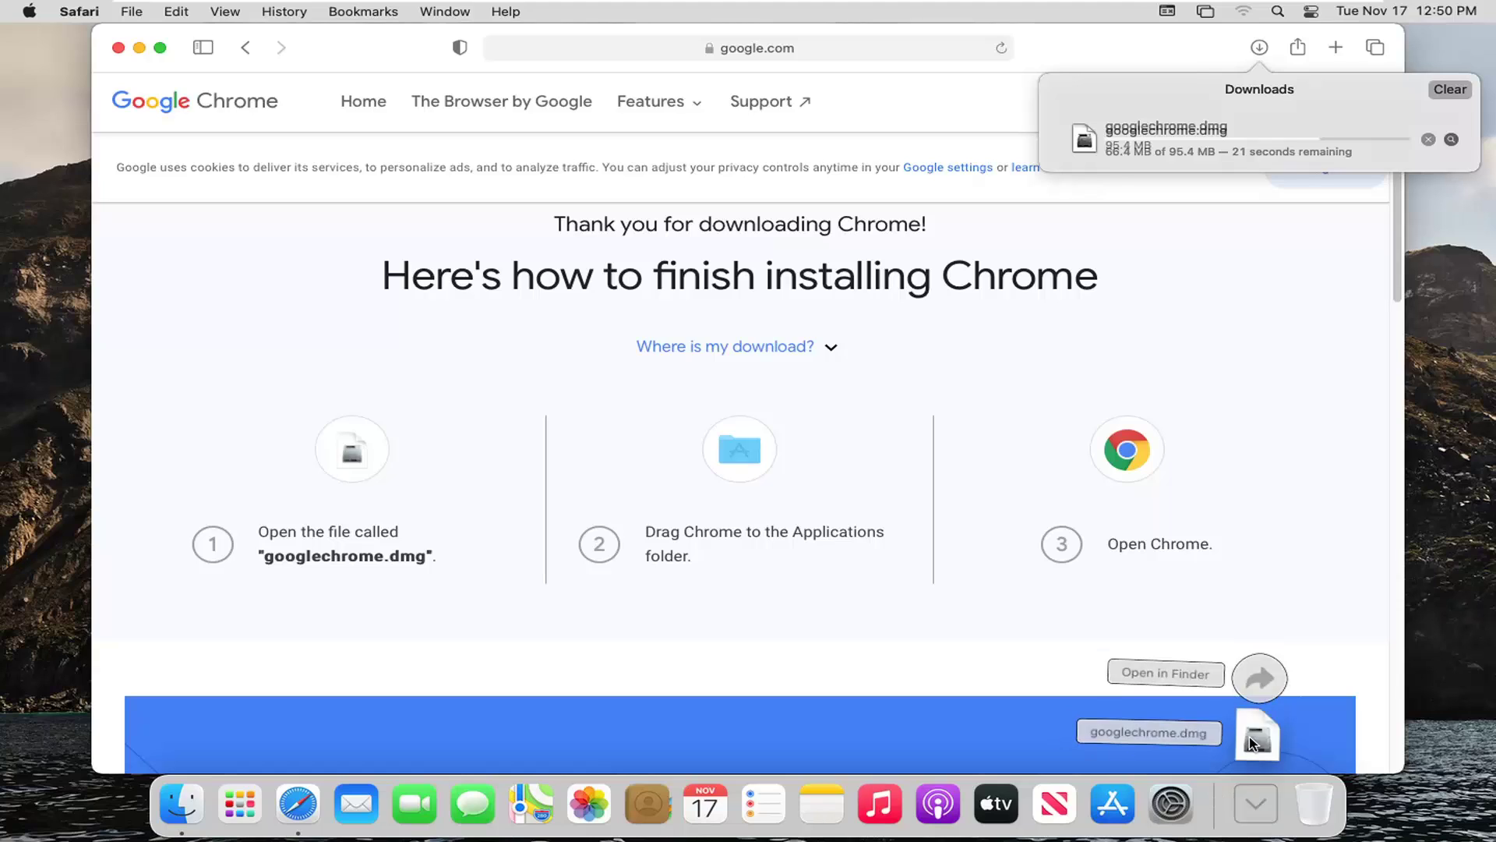
click(1082, 49)
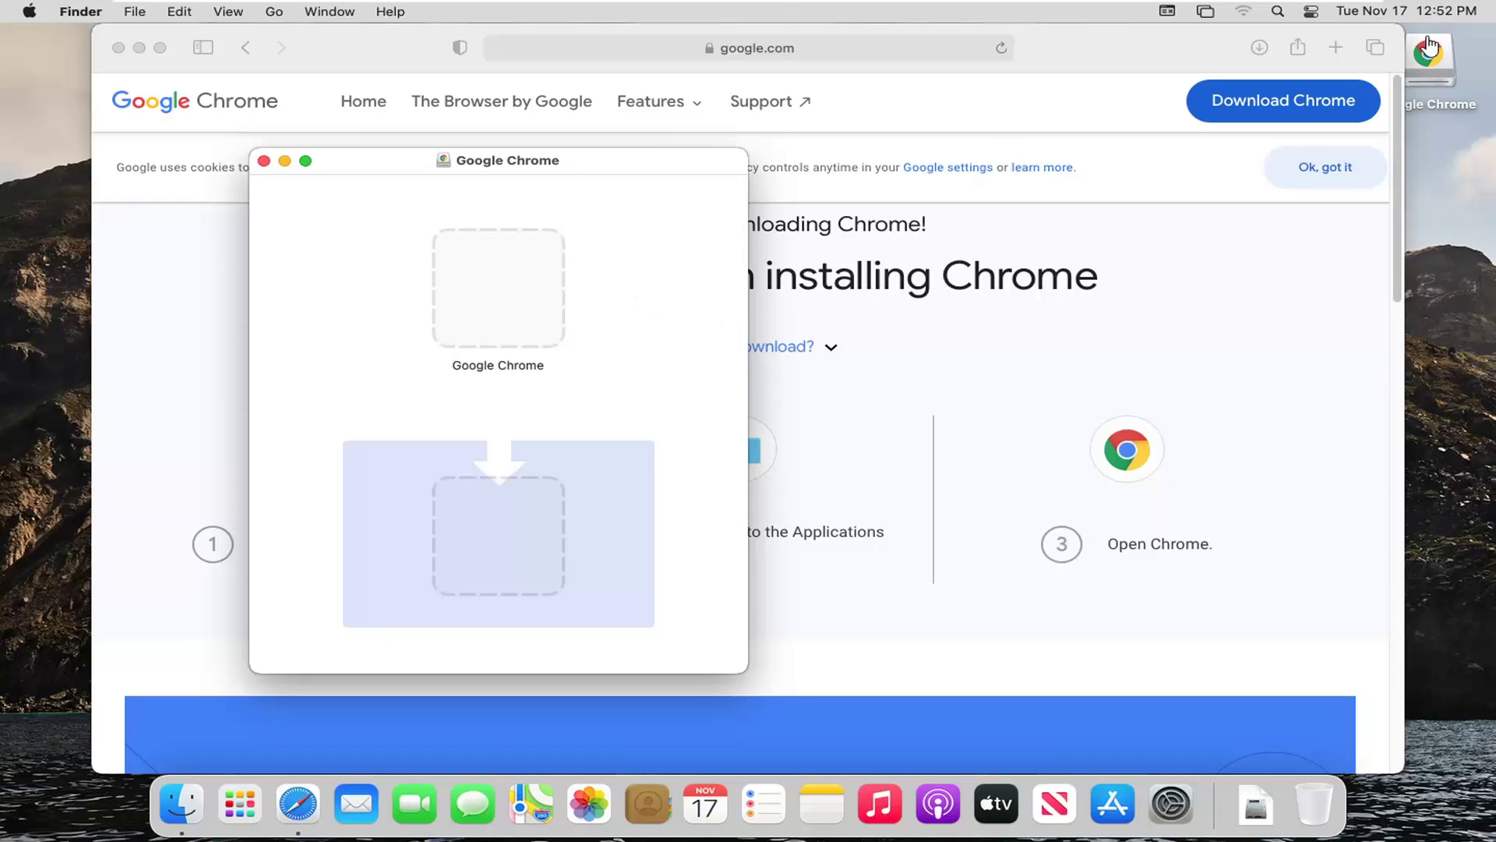
Step: From the mounted Google Chrome volume, drag the Chrome app into the Applications folder
click(1434, 69)
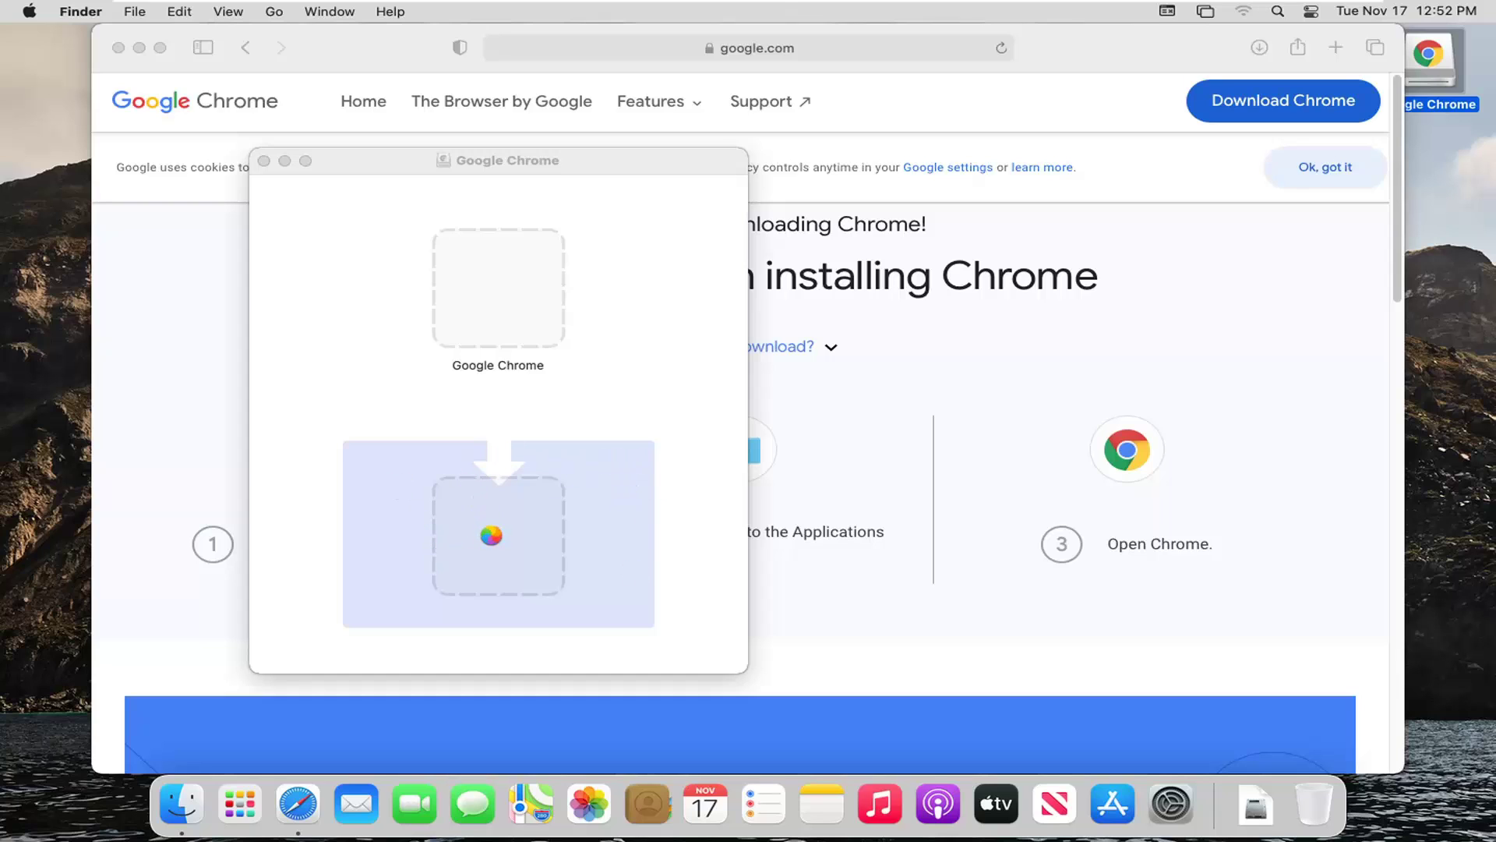
drag(490, 312, 494, 525)
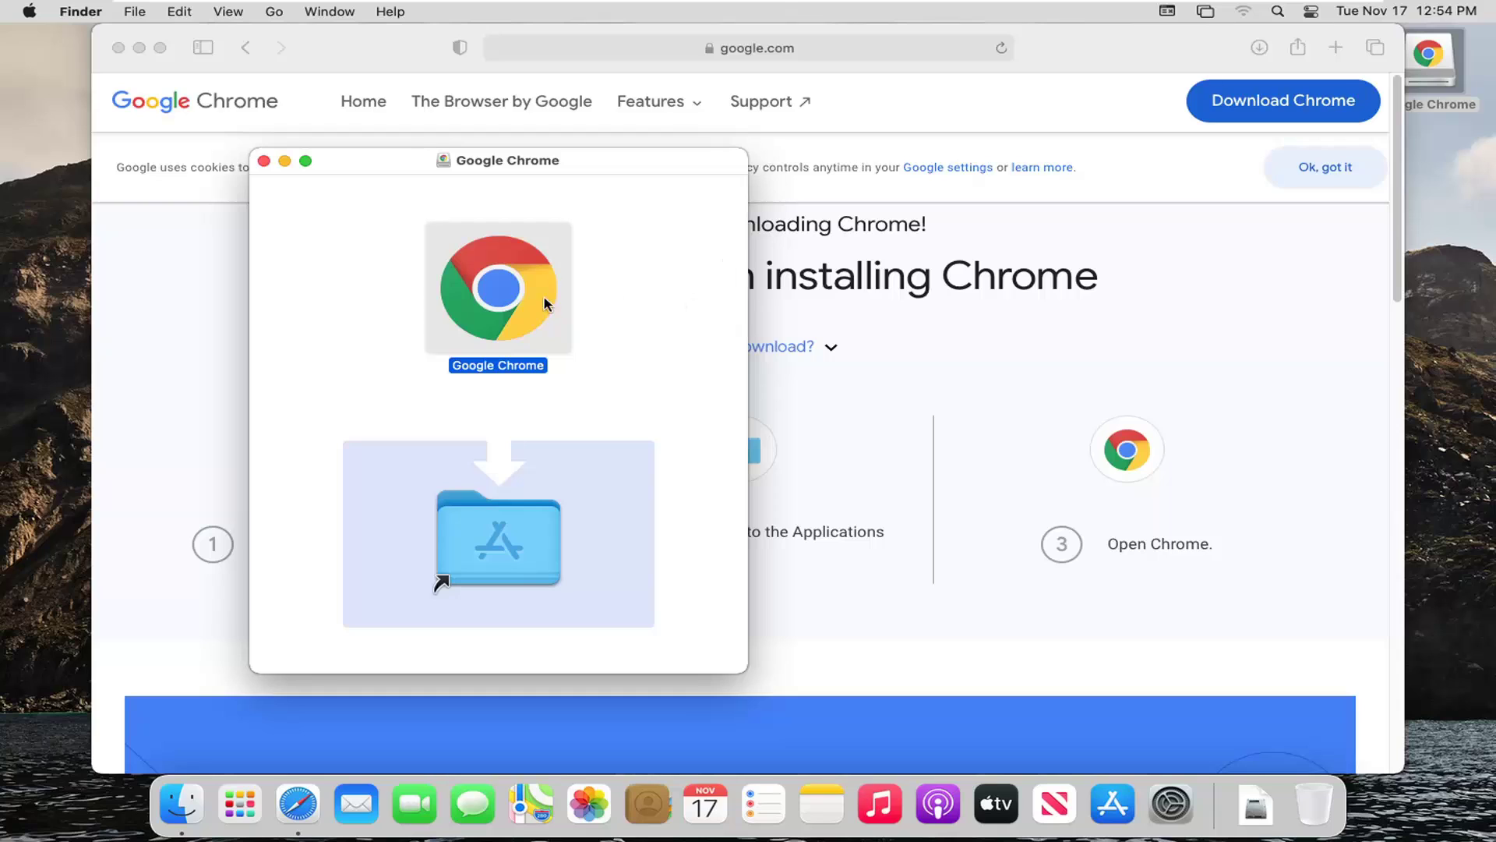
drag(526, 296, 507, 546)
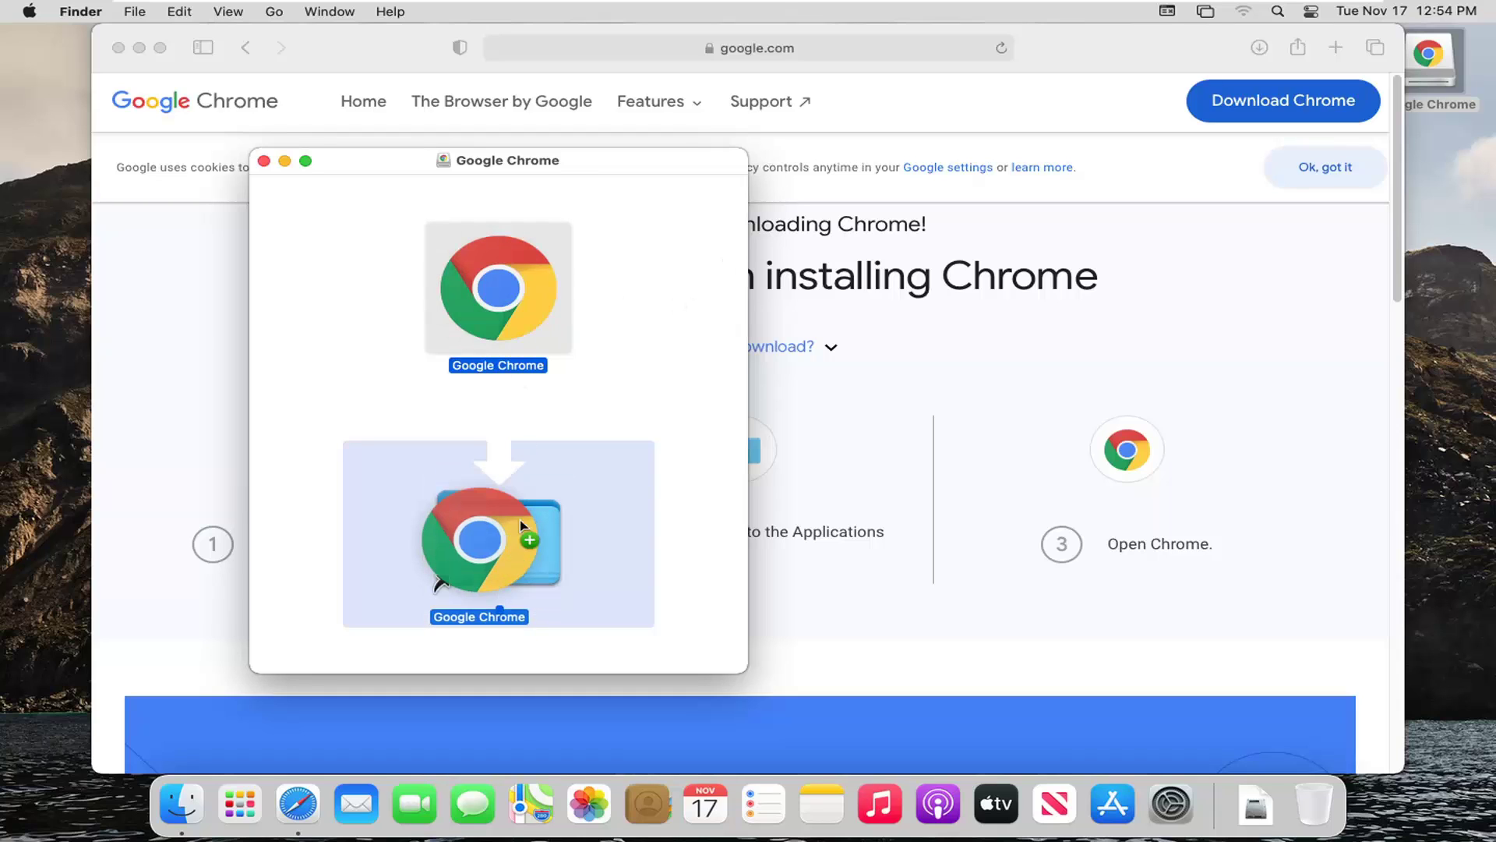
drag(526, 496, 497, 543)
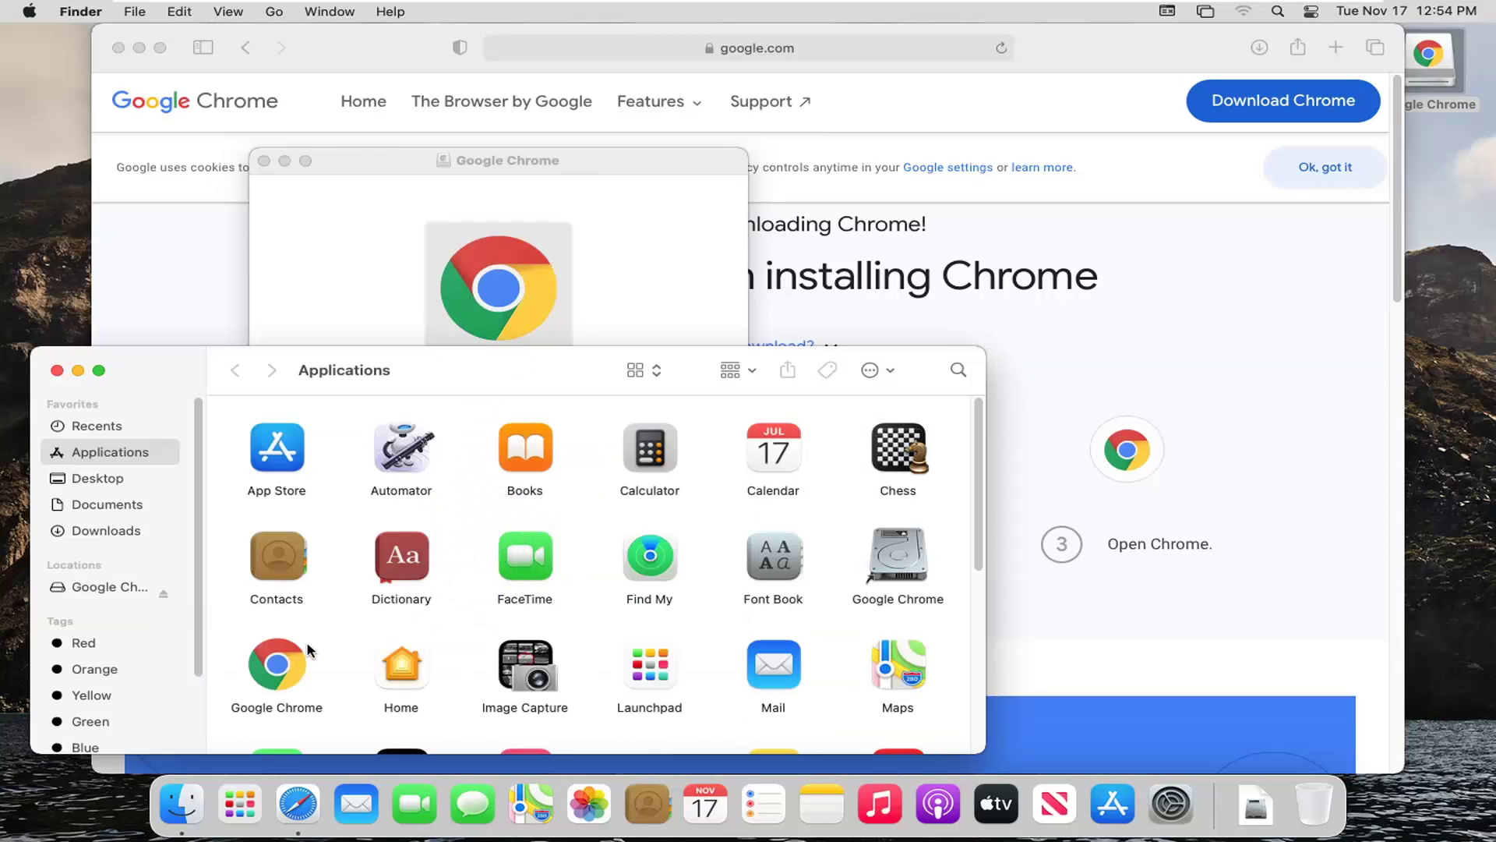
Step: Stop the copy so the existing Google Chrome in Applications is kept, not replaced
scroll(284, 681, down, 5)
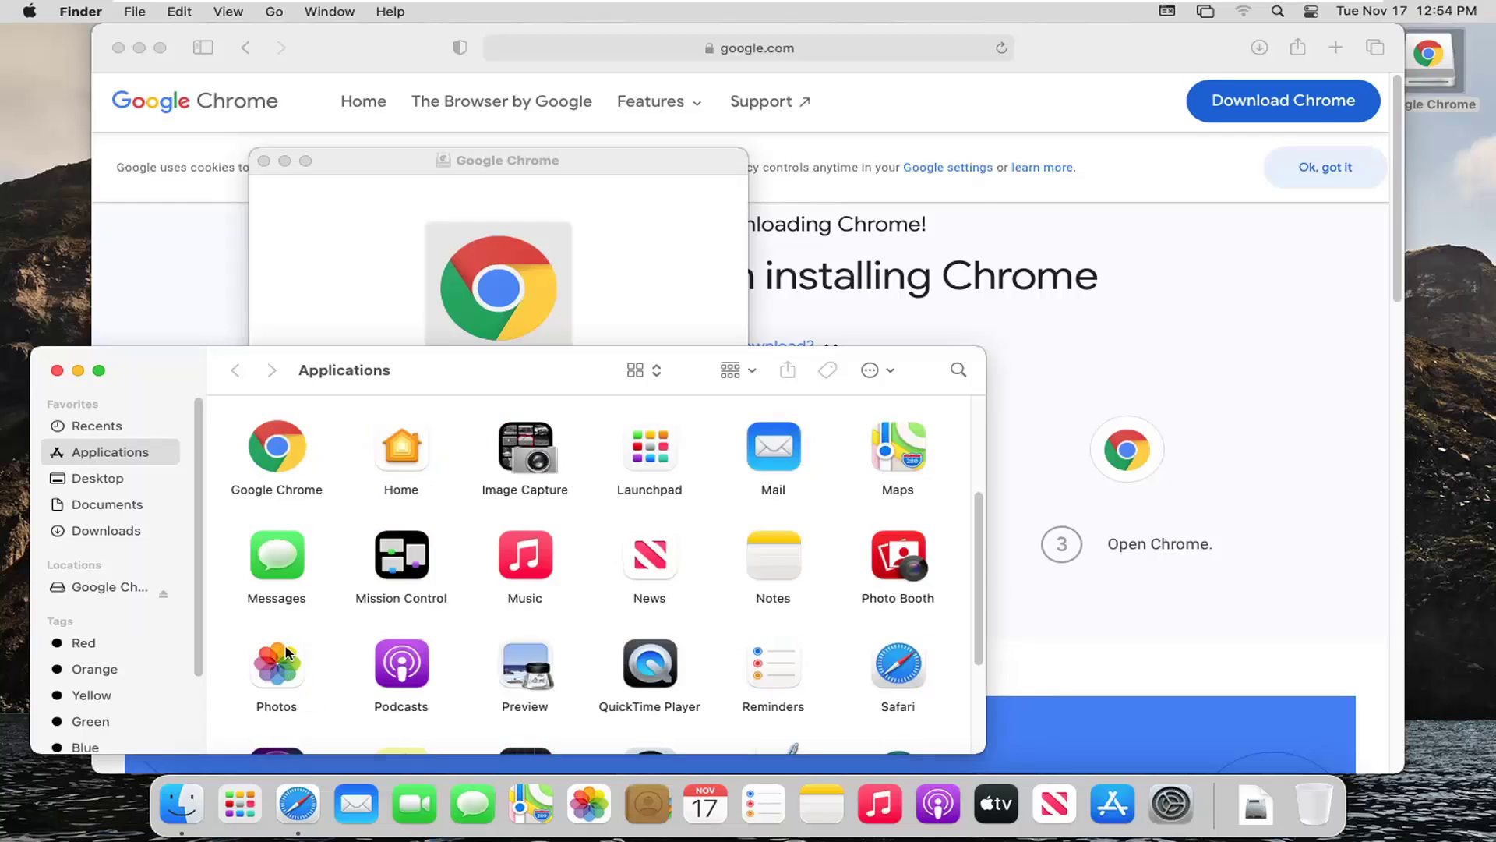
scroll(309, 492, down, 5)
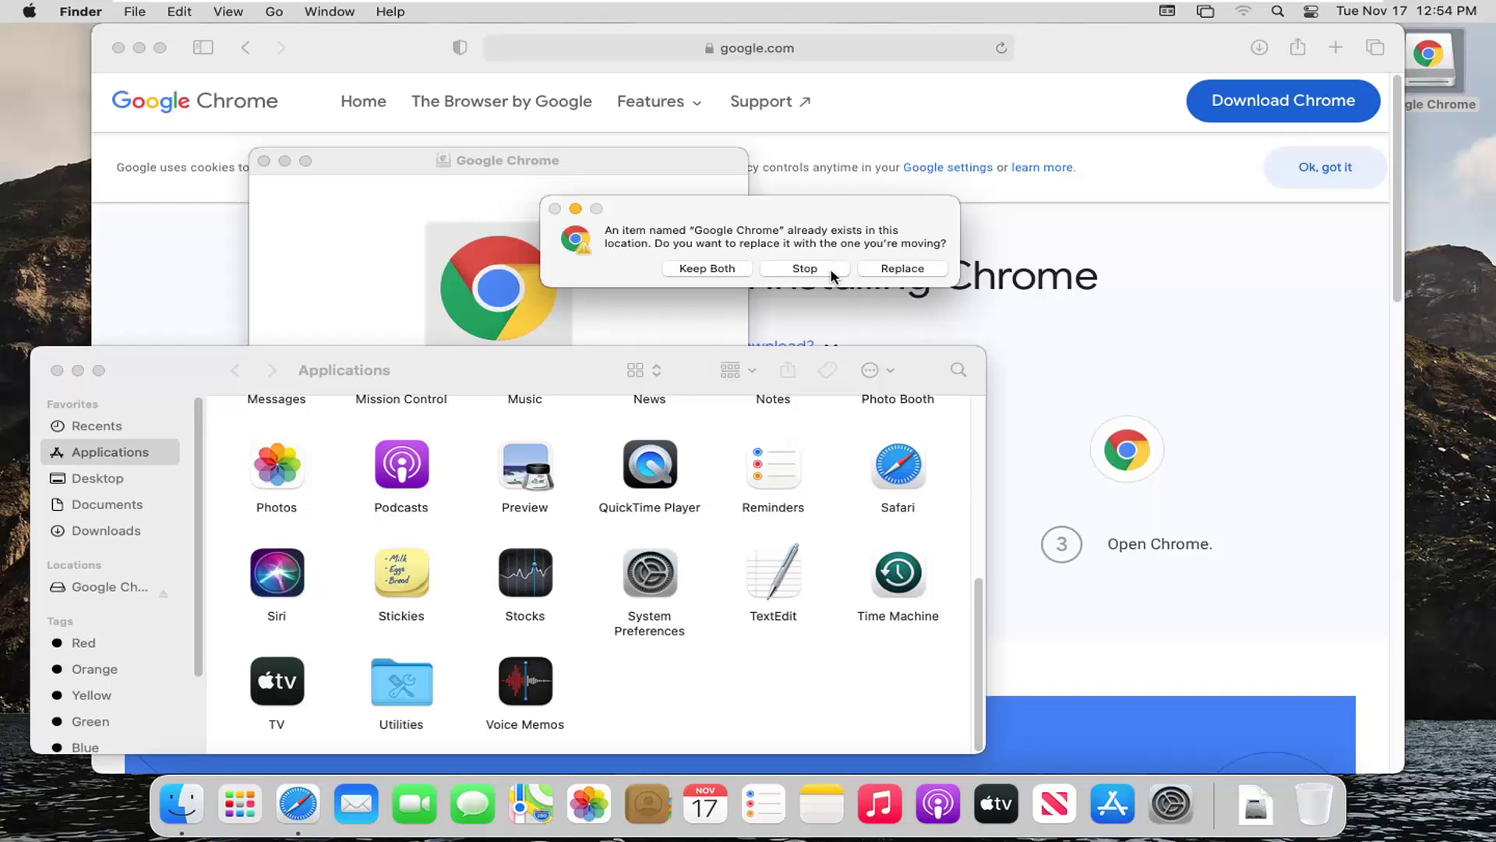
click(805, 269)
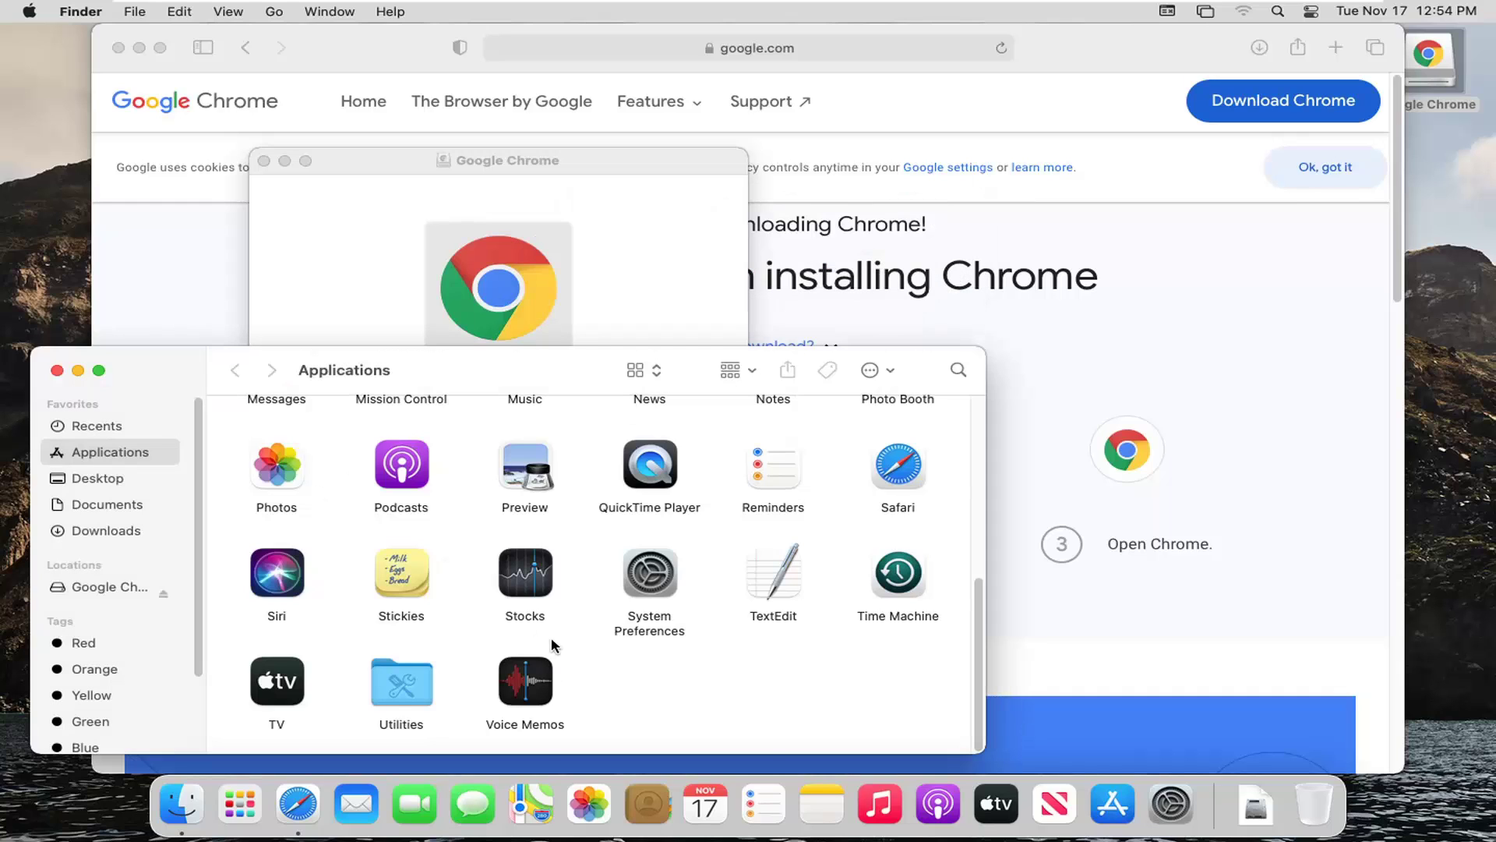
Step: Pin Google Chrome from Applications to the Dock and launch it from there
scroll(611, 618, up, 5)
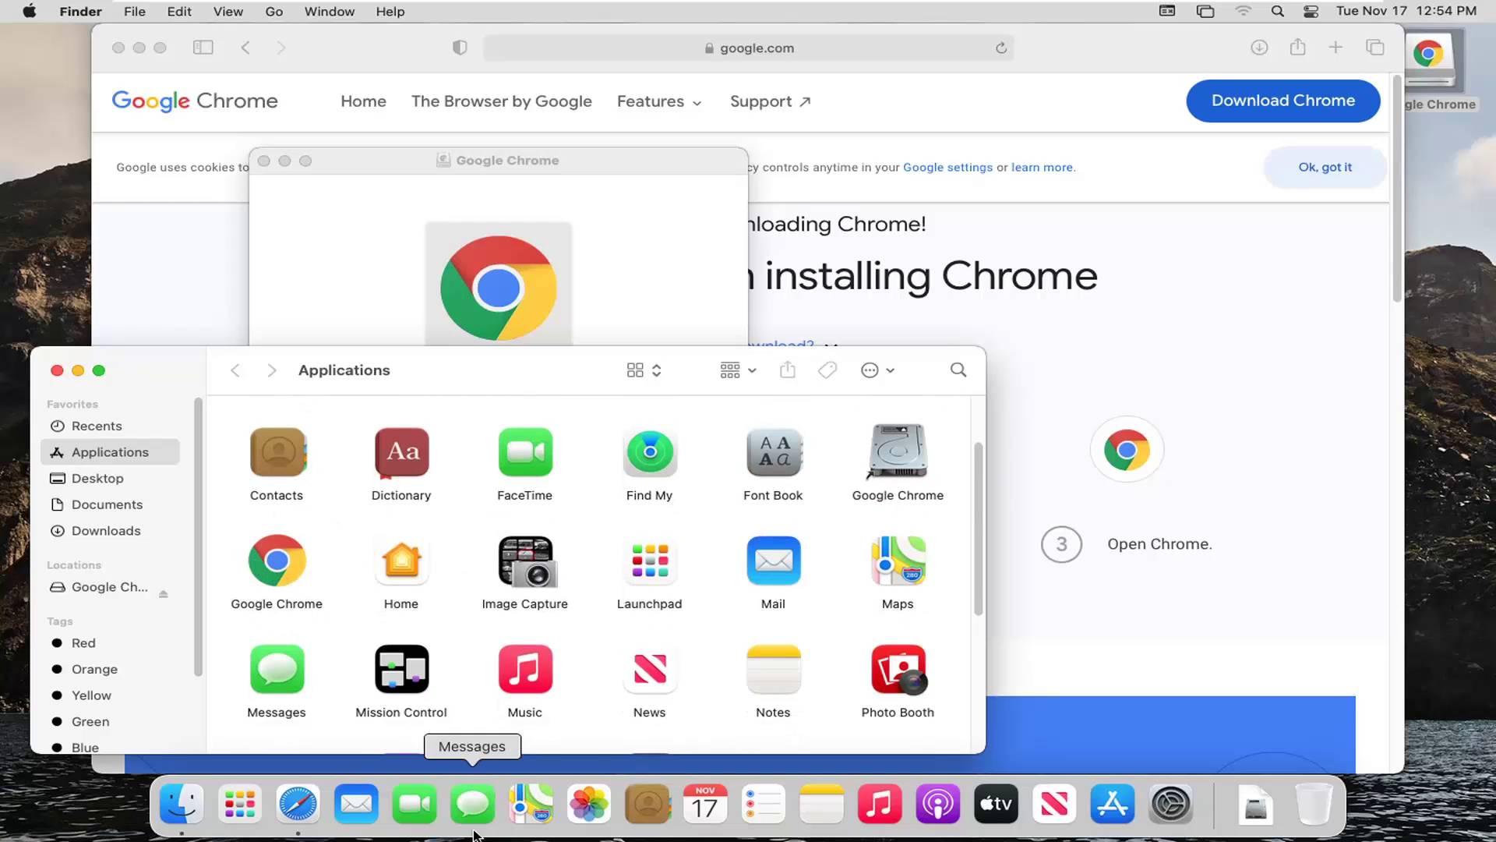
click(312, 606)
drag(416, 762, 444, 806)
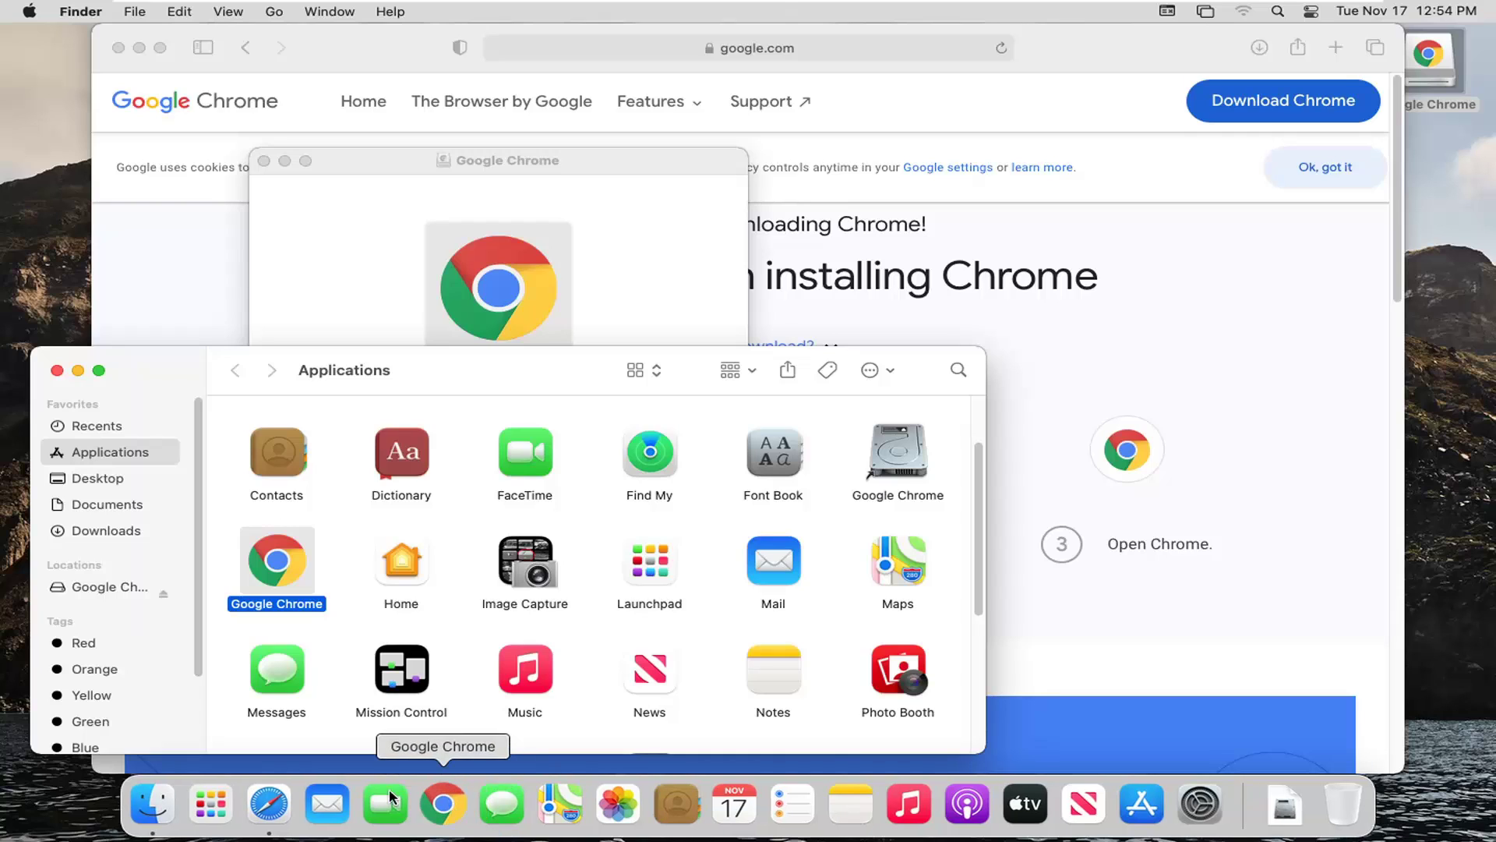
click(441, 814)
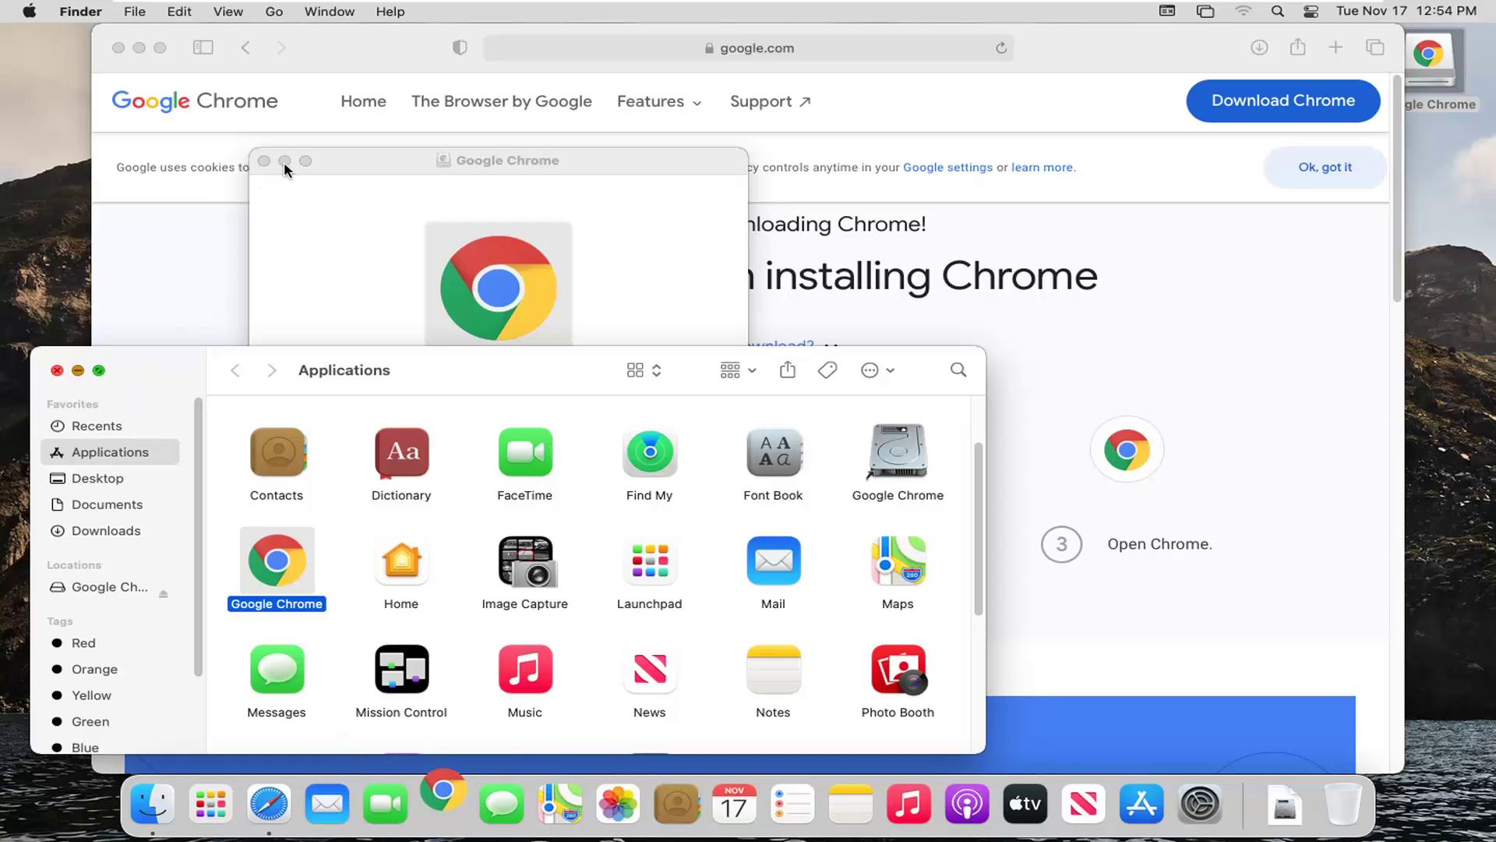
Step: Minimize the Applications window and approve opening the downloaded Chrome app
key(super+m)
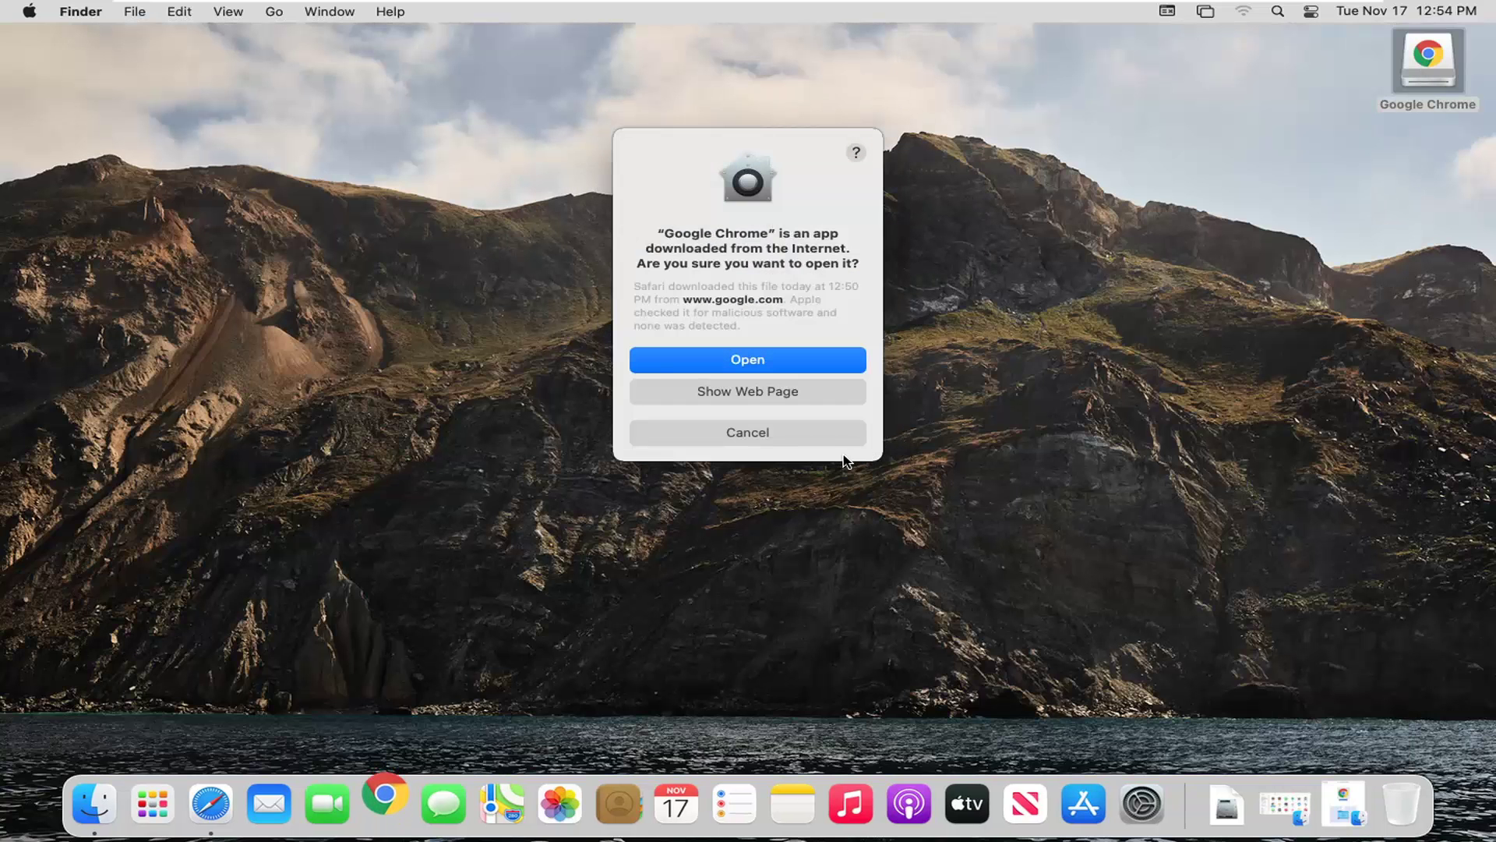
click(745, 363)
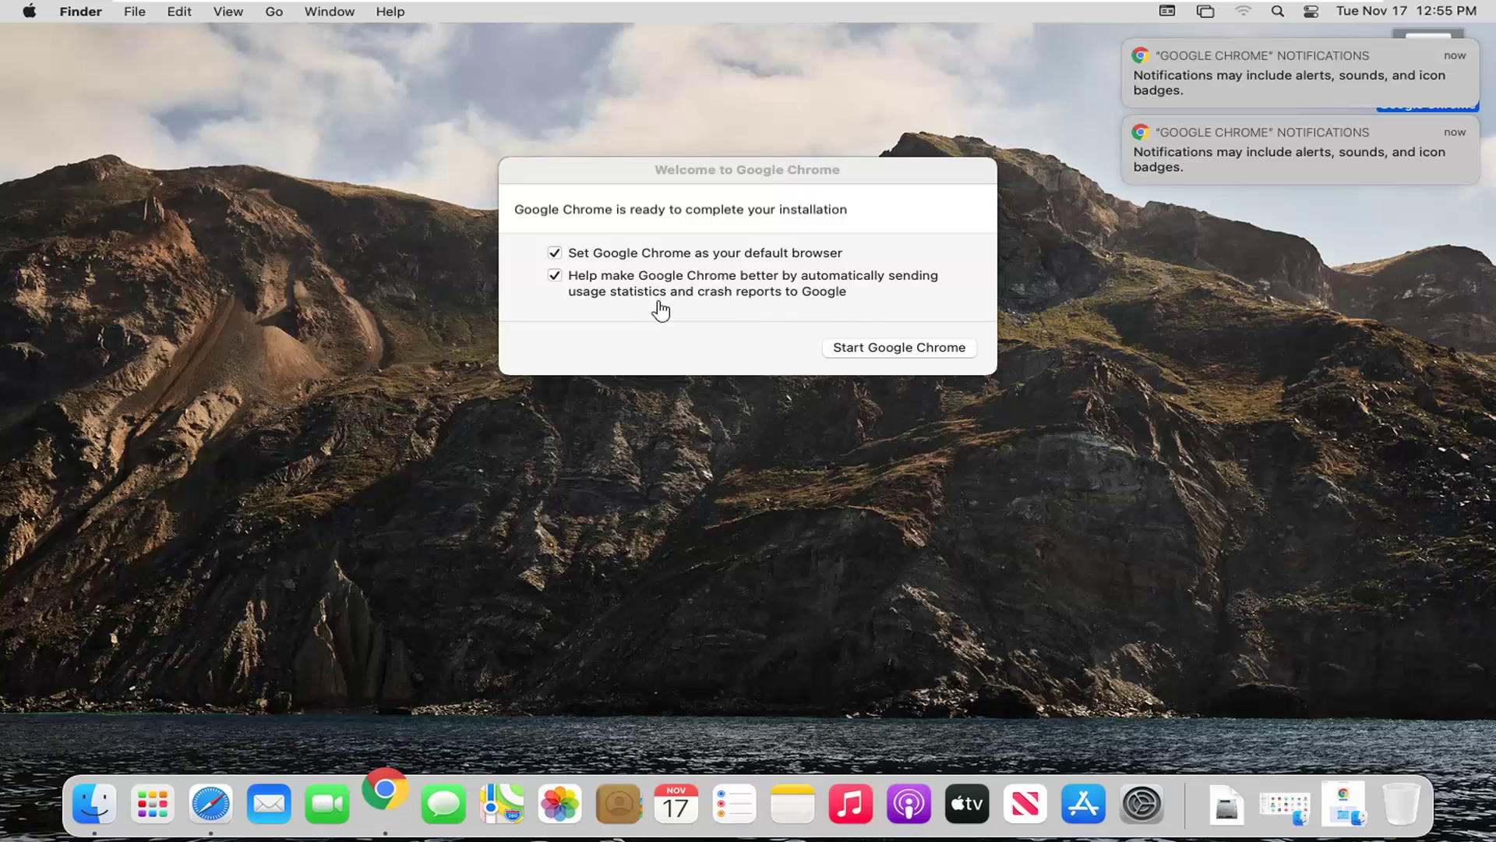
Step: Uncheck 'Help make Google Chrome better' so usage statistics and crash reports aren't sent
click(554, 275)
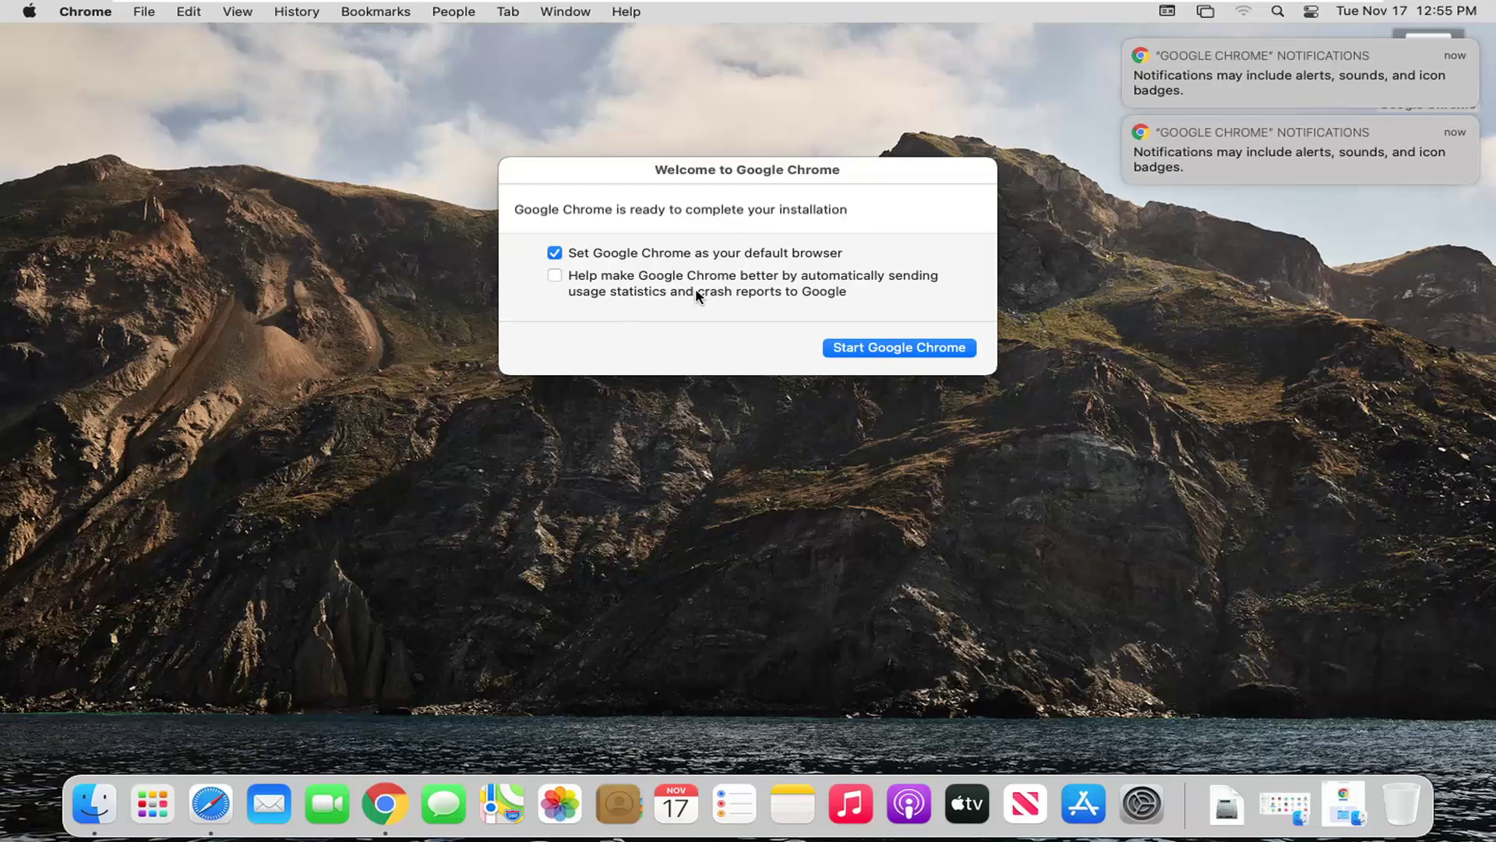
Step: Start Google Chrome, set it as default browser instead of Safari, and maximize its window
click(897, 352)
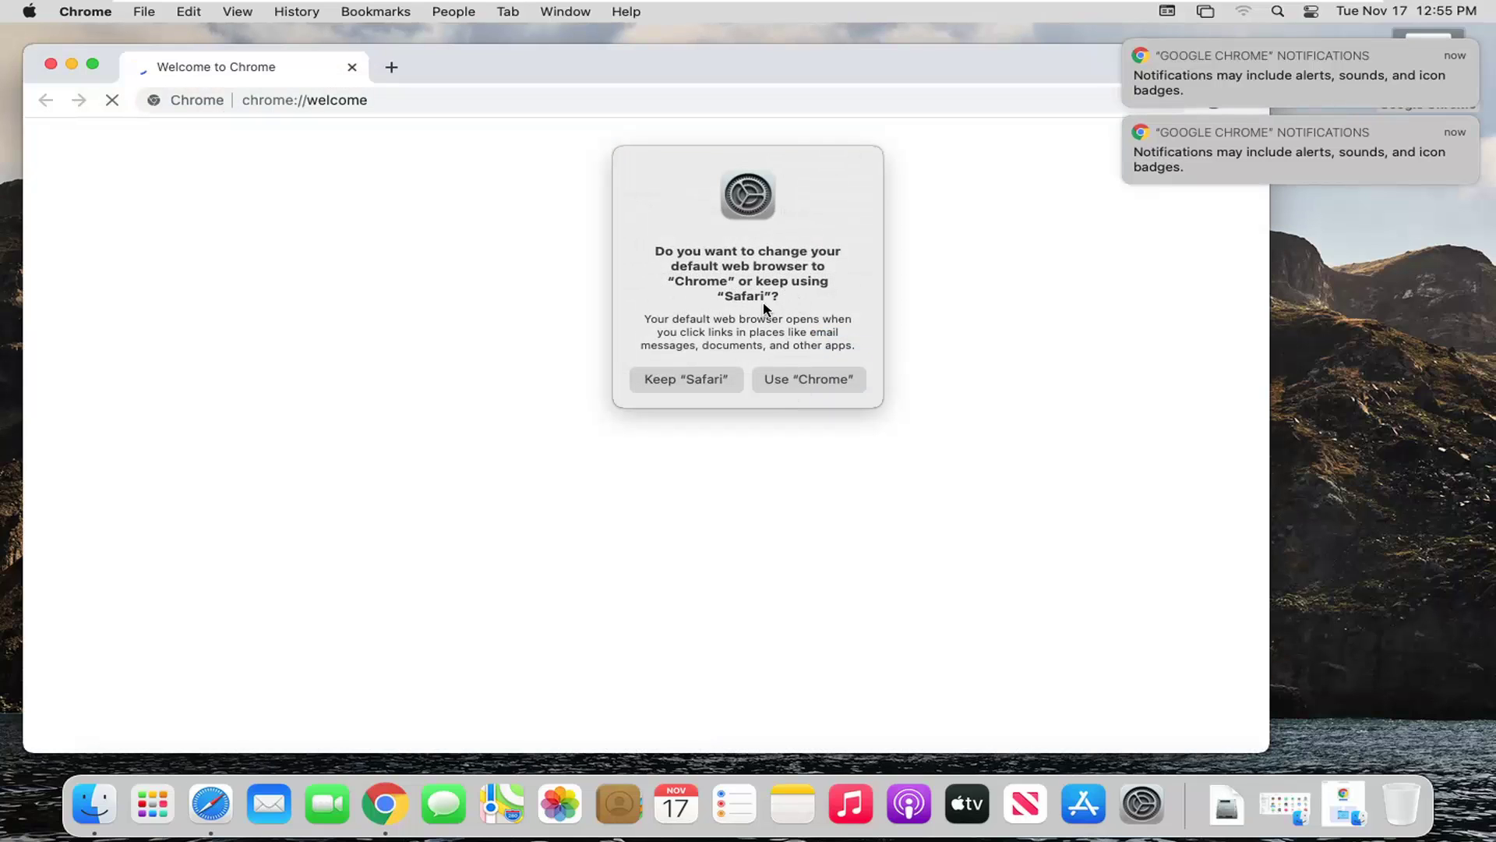
click(809, 382)
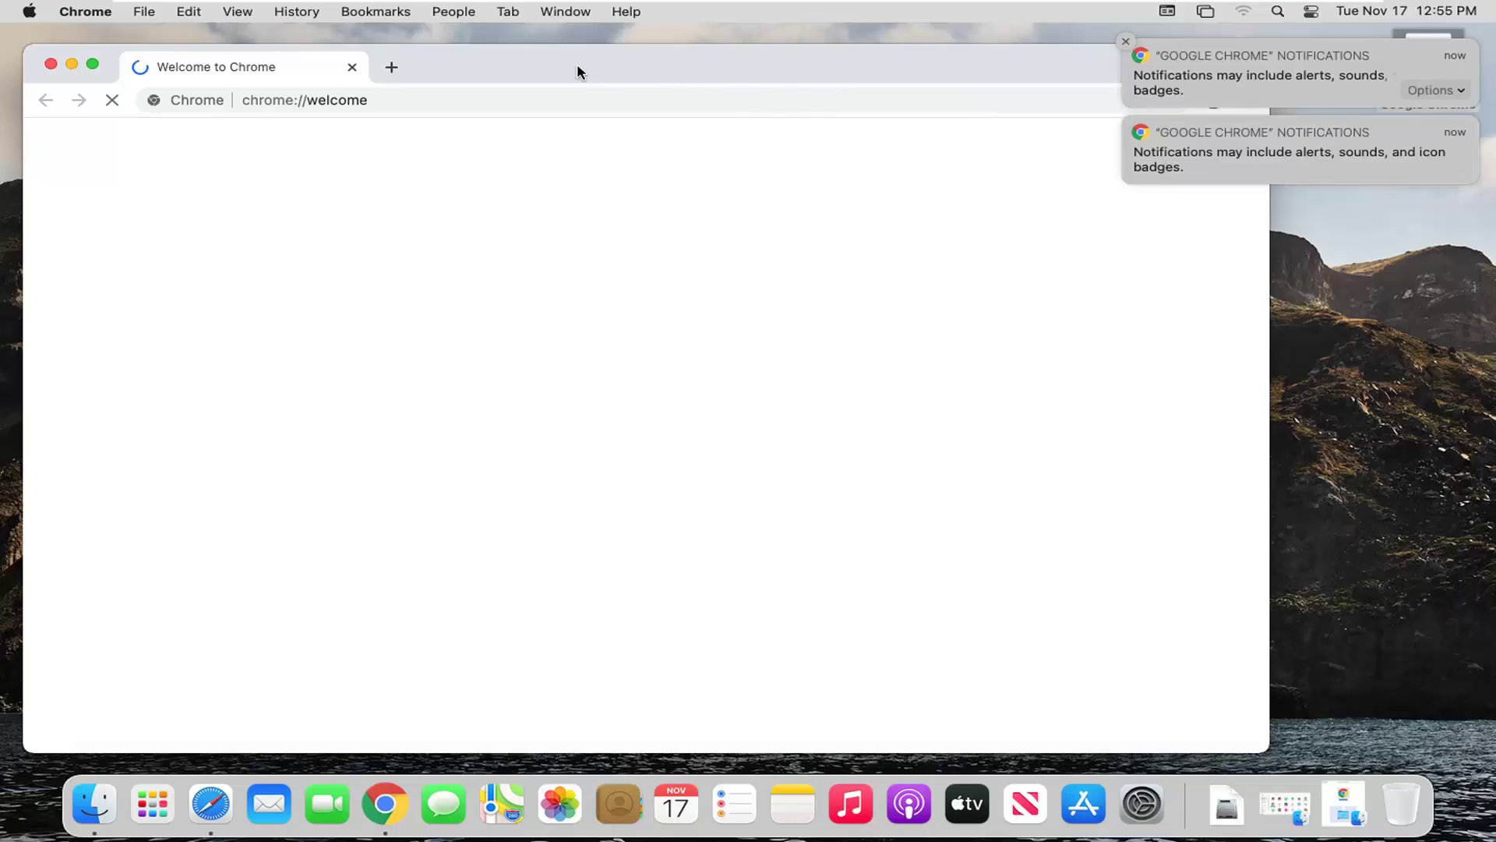
drag(674, 68, 698, 74)
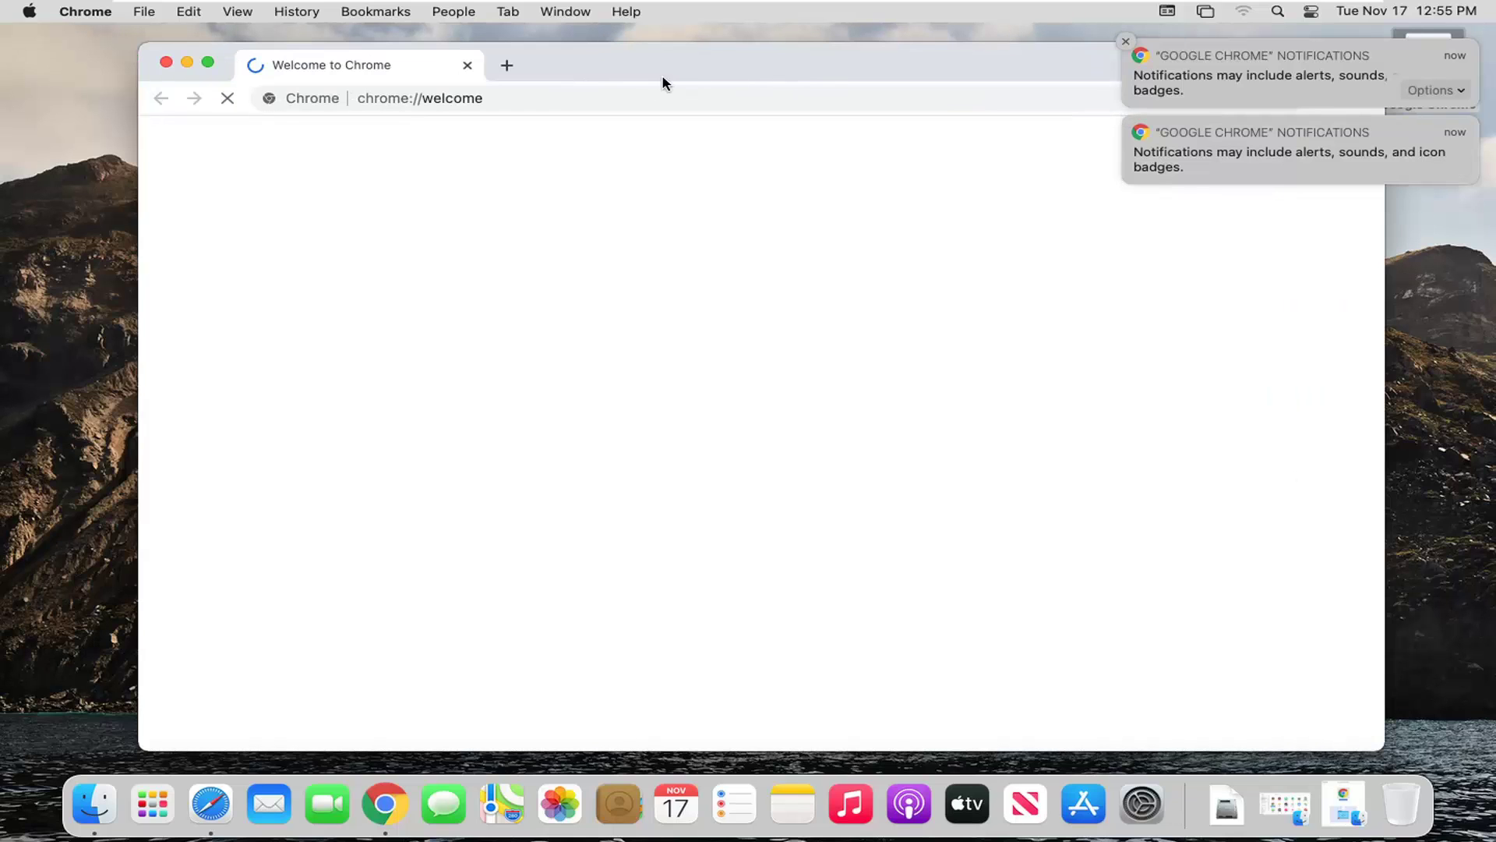
click(209, 61)
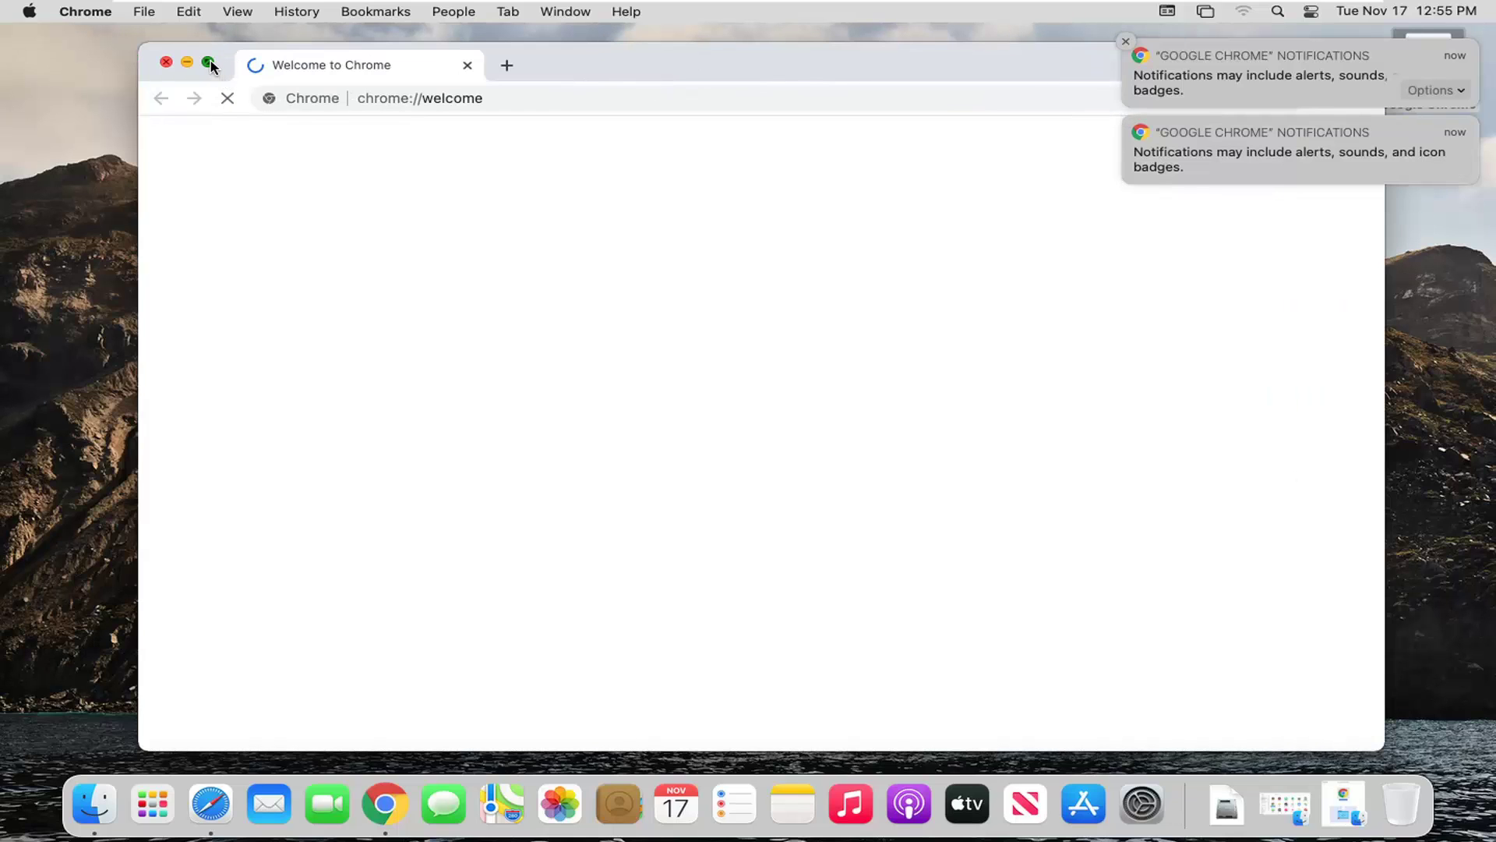